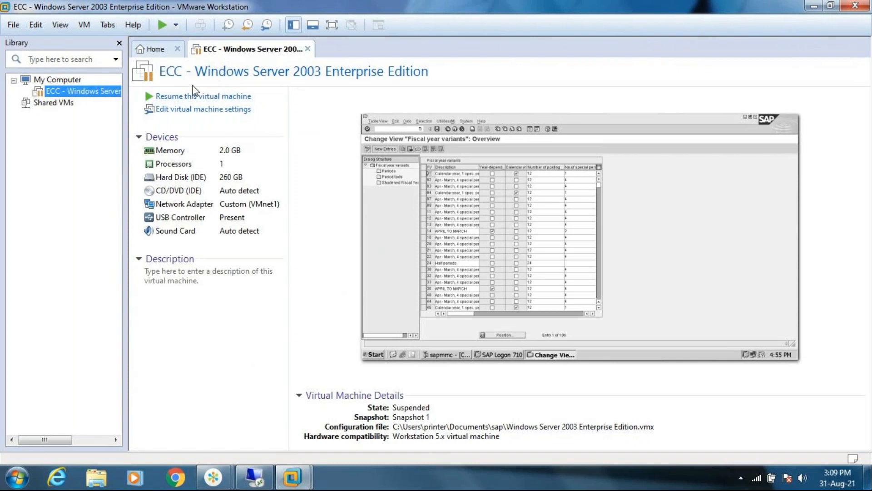
Step: Resume the ECC virtual machine and reopen the Maintain Fiscal Year Variant activity from the implementation guide
{"action": "left_click", "coordinate": [190, 97]}
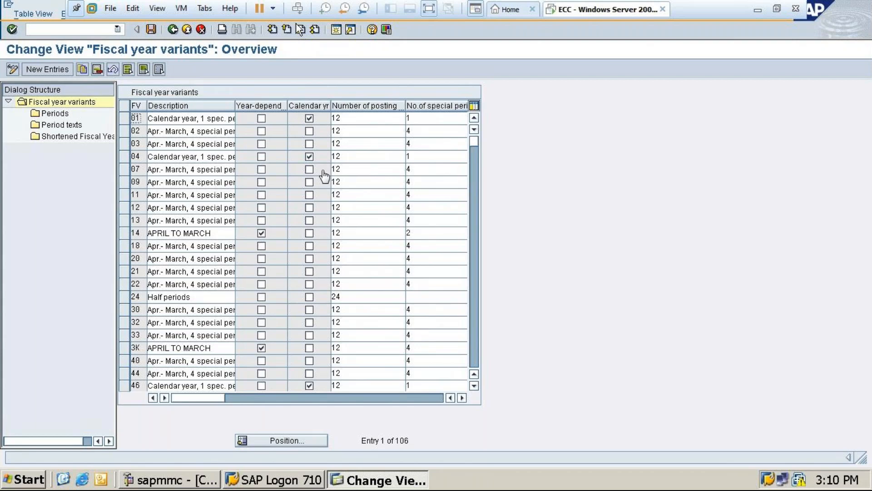
{"action": "left_click", "coordinate": [173, 29]}
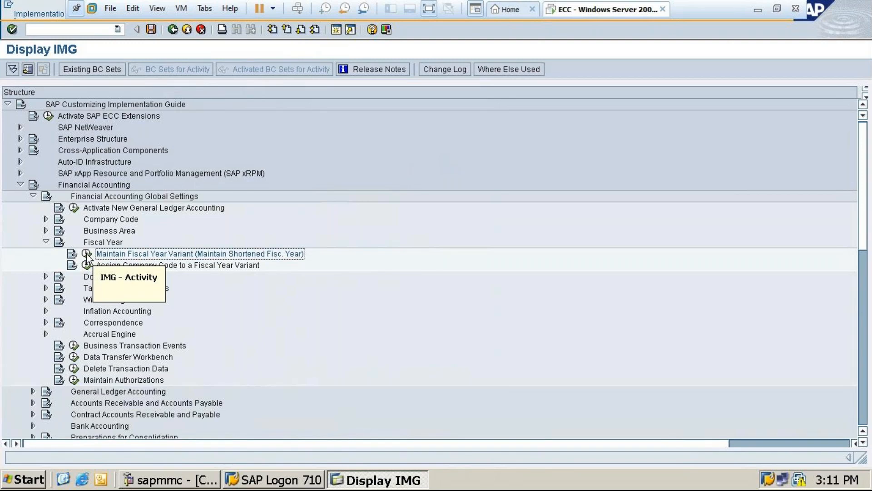
{"action": "left_click", "coordinate": [87, 254]}
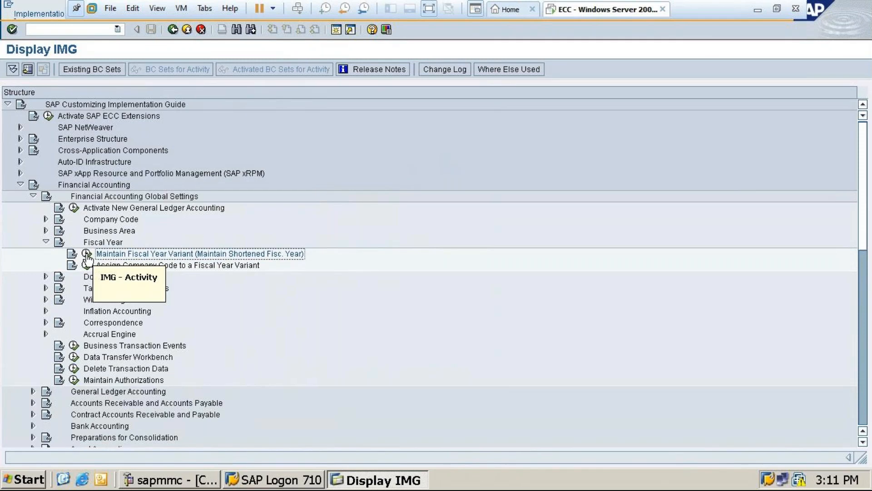
{"action": "left_click", "coordinate": [86, 255]}
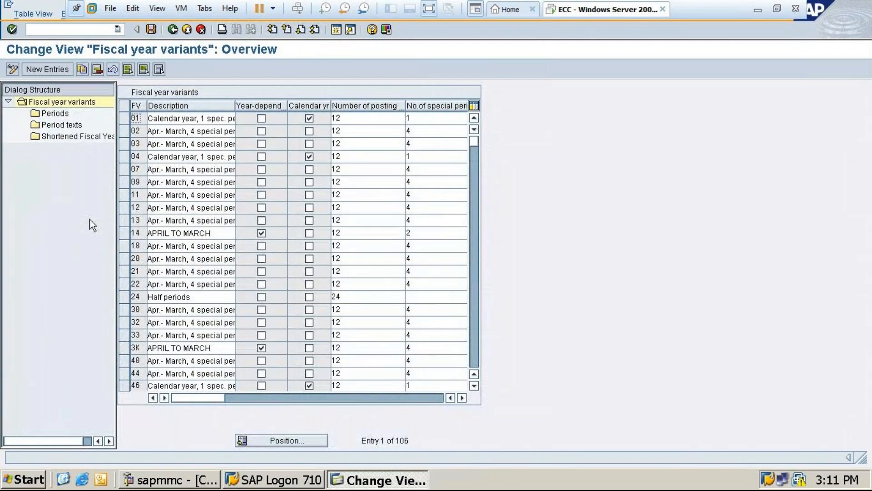
{"action": "left_click", "coordinate": [272, 442]}
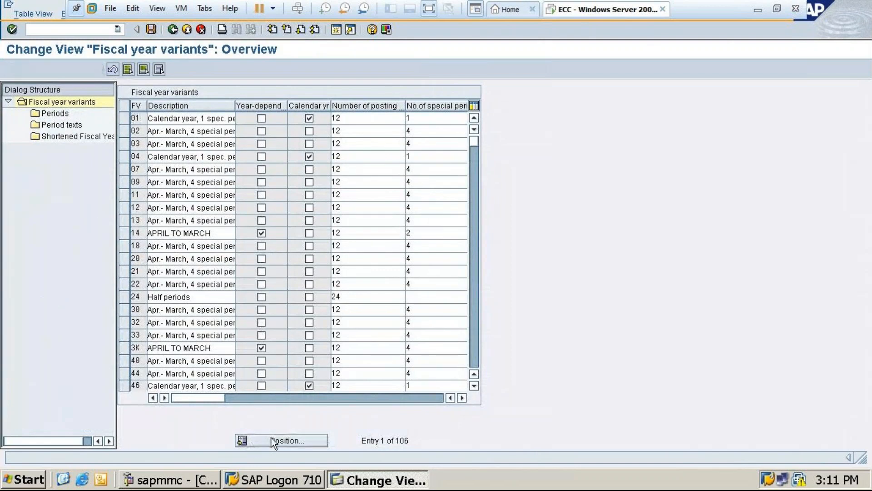
{"action": "left_click_drag", "start_coordinate": [100, 147], "coordinate": [542, 141]}
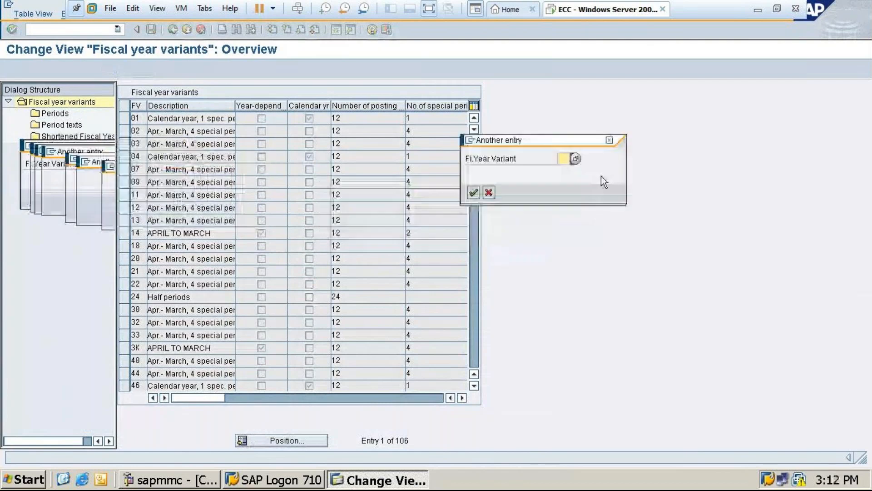
{"action": "left_click", "coordinate": [609, 140]}
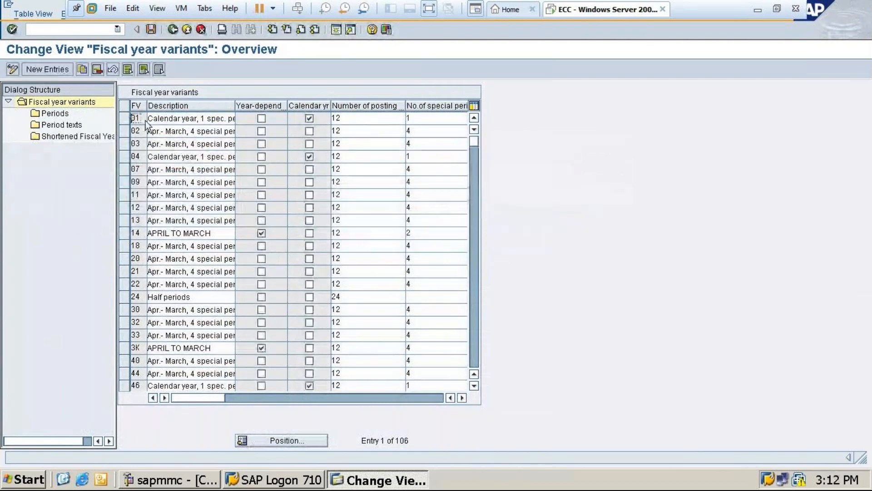
Step: Position the fiscal year variants list at variant V3
{"action": "left_click", "coordinate": [282, 441]}
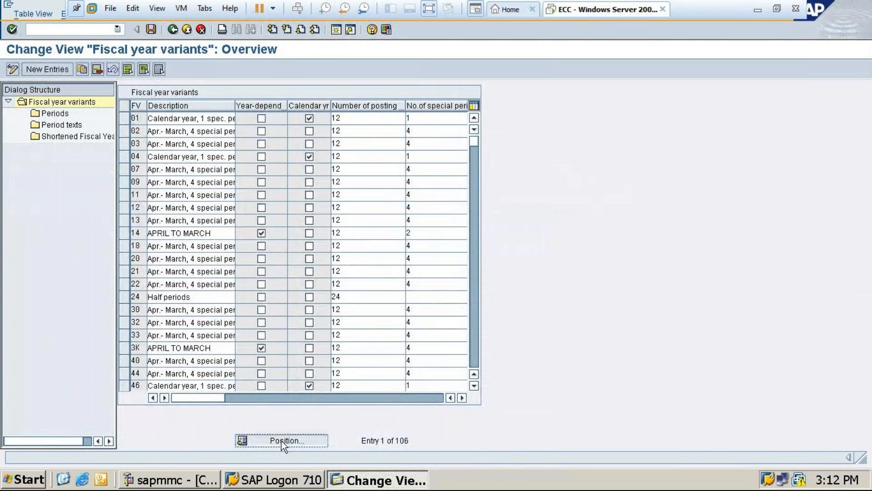
{"action": "type", "text": "v"}
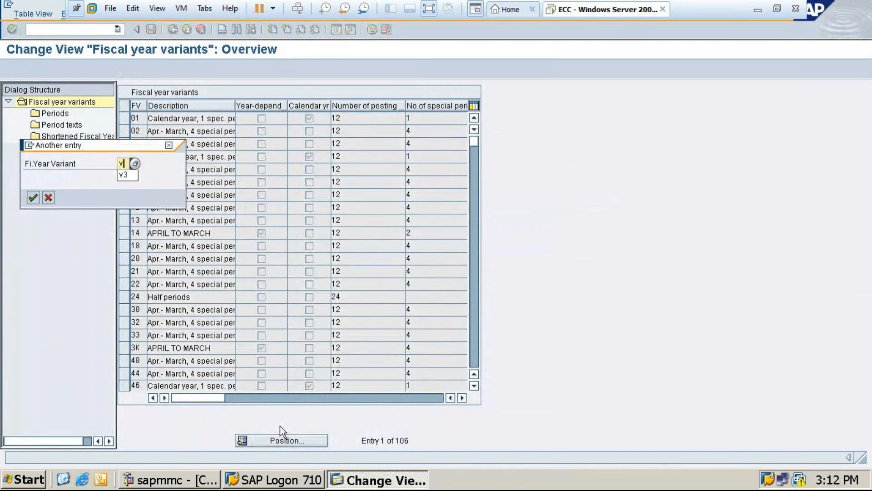
{"action": "type", "text": "3"}
{"action": "key", "text": "Return"}
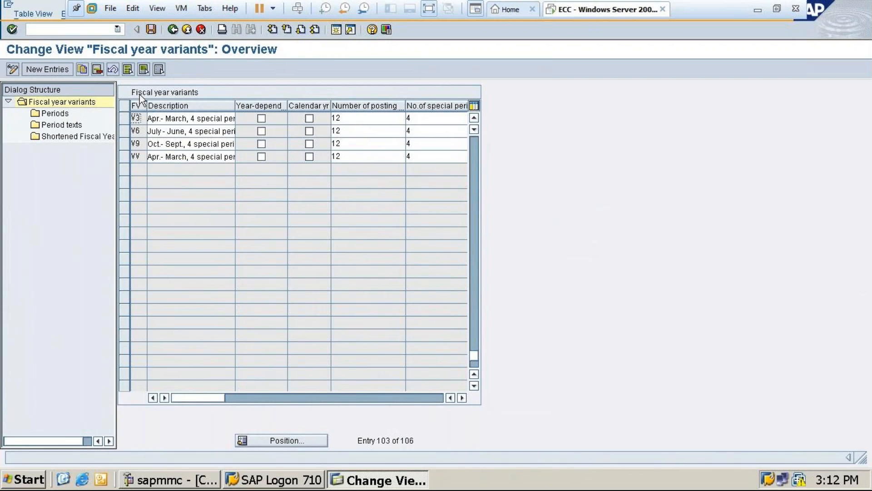
Step: Try to copy fiscal year variant V3 with the Copy As function
{"action": "left_click", "coordinate": [124, 119]}
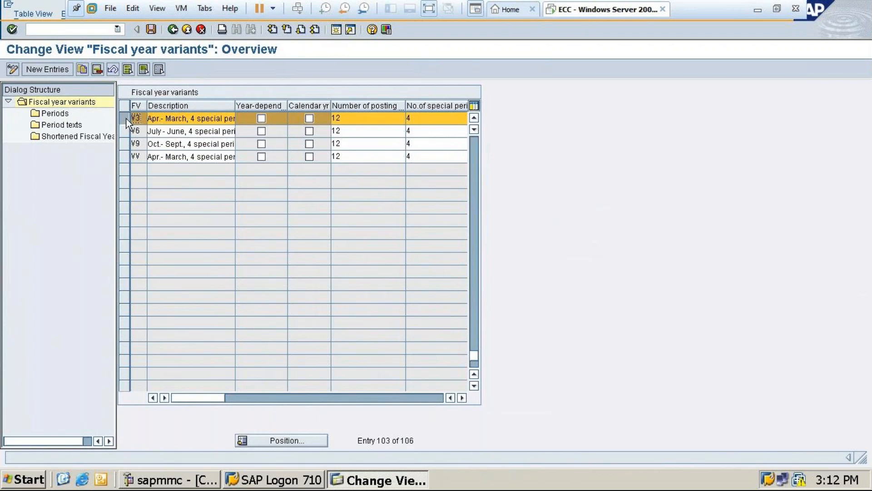
{"action": "left_click", "coordinate": [63, 14]}
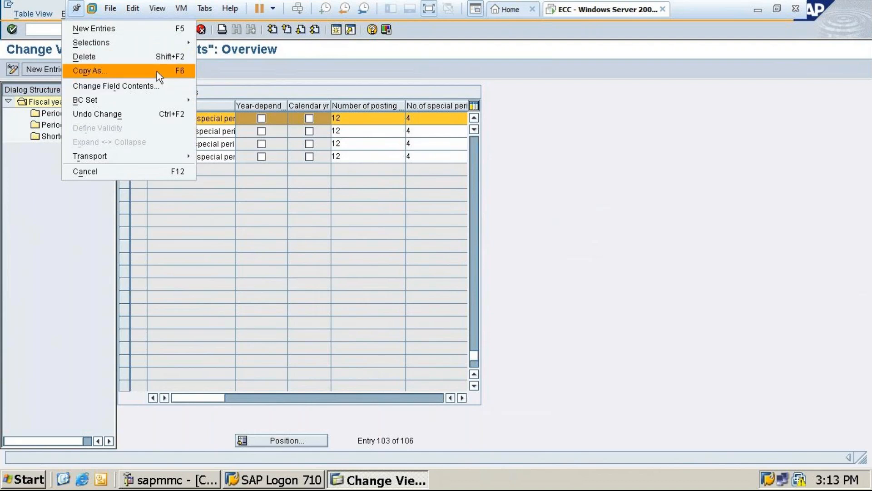
{"action": "left_click", "coordinate": [225, 119]}
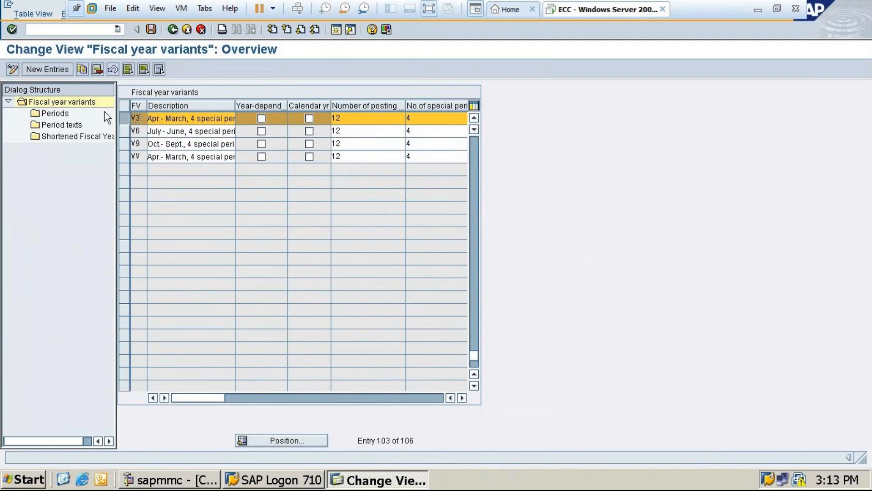
{"action": "left_click", "coordinate": [126, 117]}
{"action": "left_click", "coordinate": [64, 12]}
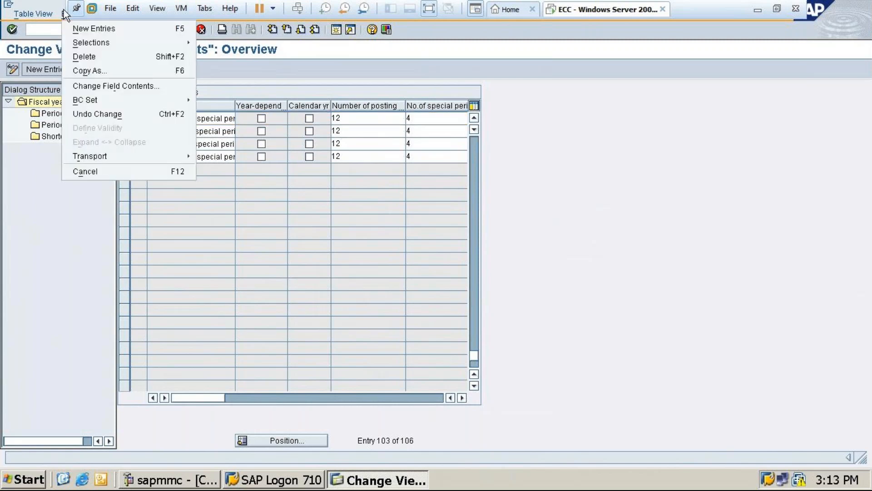
{"action": "left_click", "coordinate": [89, 72]}
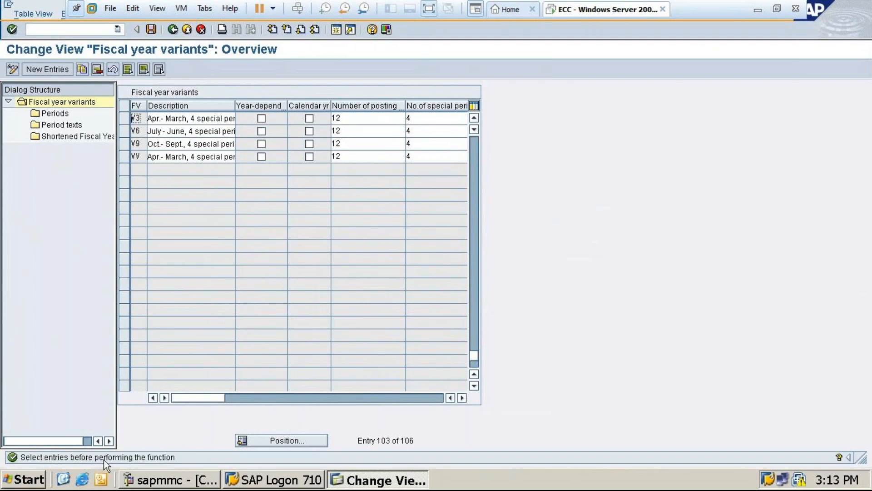
Step: Copy fiscal year variant V3 as M1 with all dependent entries, and save it under the proposed customizing request "MCC SAP FICO 3-5pm"
{"action": "left_click", "coordinate": [126, 116]}
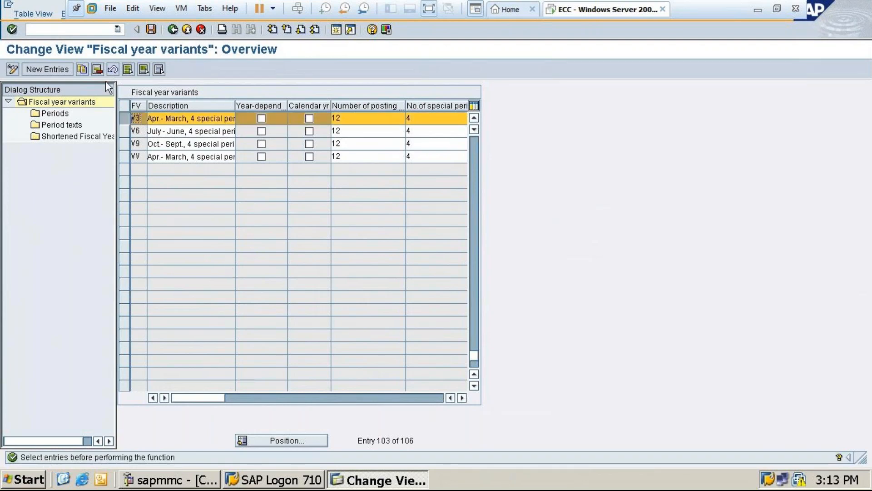
{"action": "left_click", "coordinate": [62, 12]}
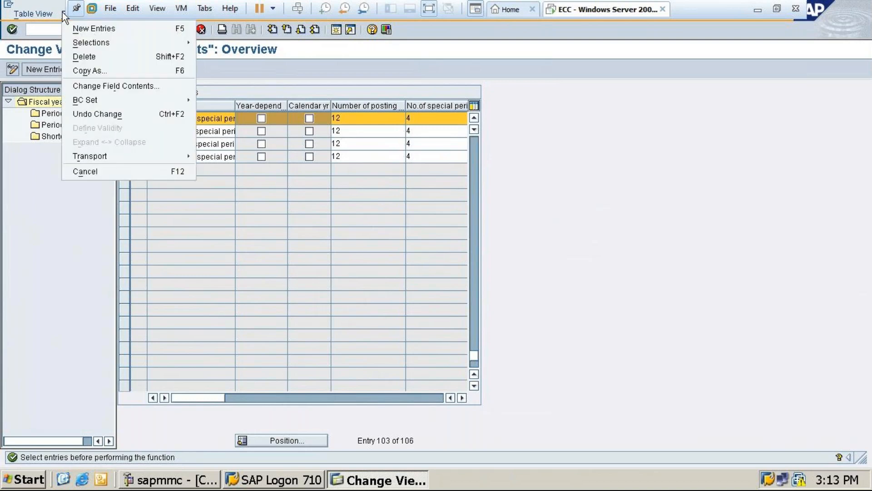
{"action": "left_click", "coordinate": [92, 67]}
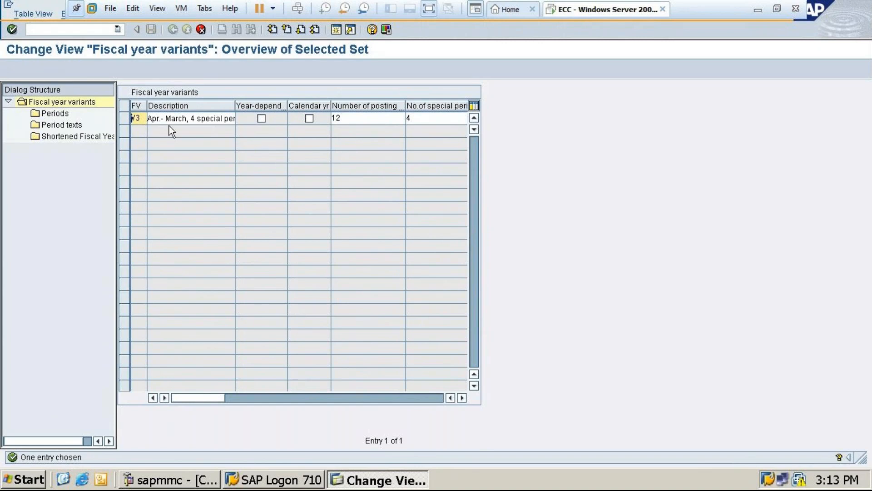
{"action": "double_click", "coordinate": [132, 119]}
{"action": "left_click", "coordinate": [132, 118]}
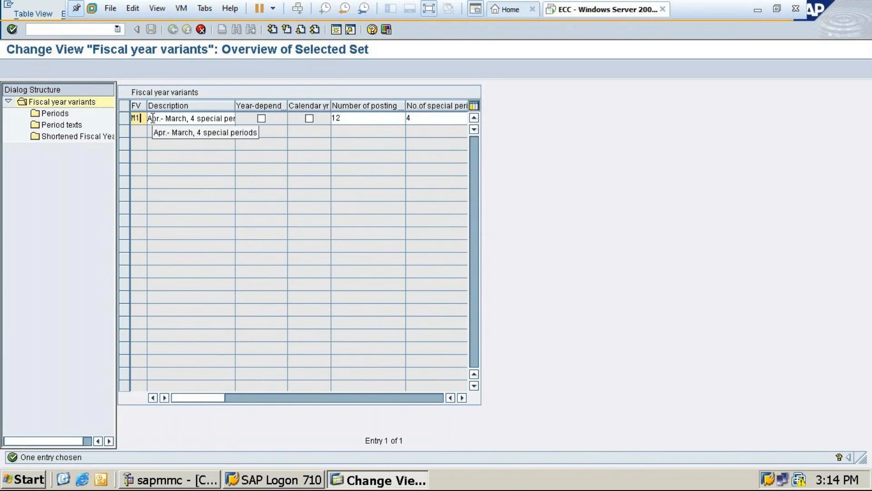
{"action": "key", "text": "Return"}
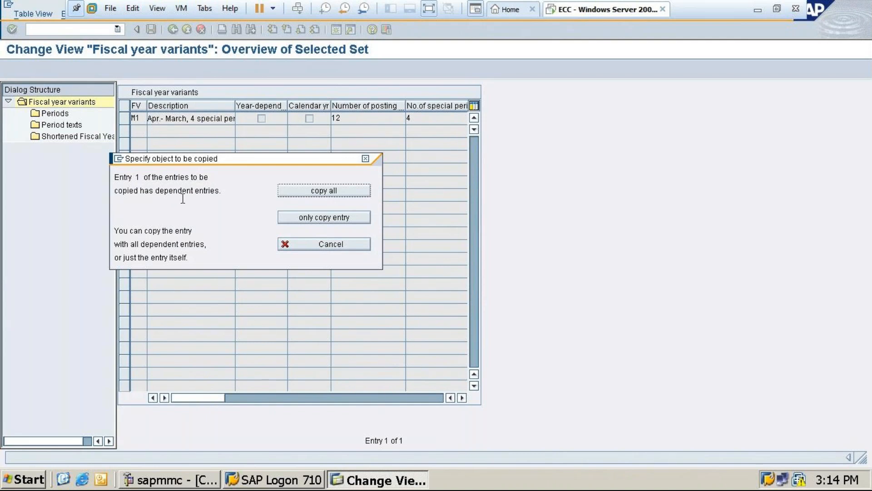
{"action": "left_click", "coordinate": [329, 191]}
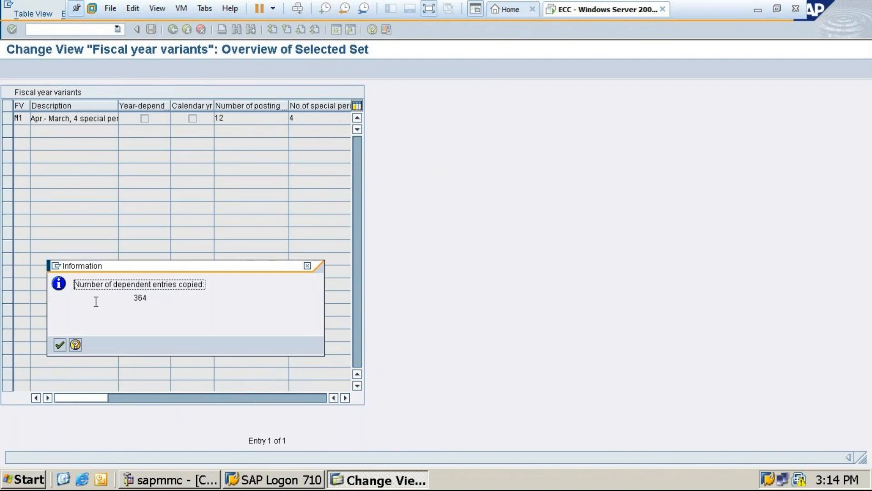
{"action": "left_click", "coordinate": [59, 345]}
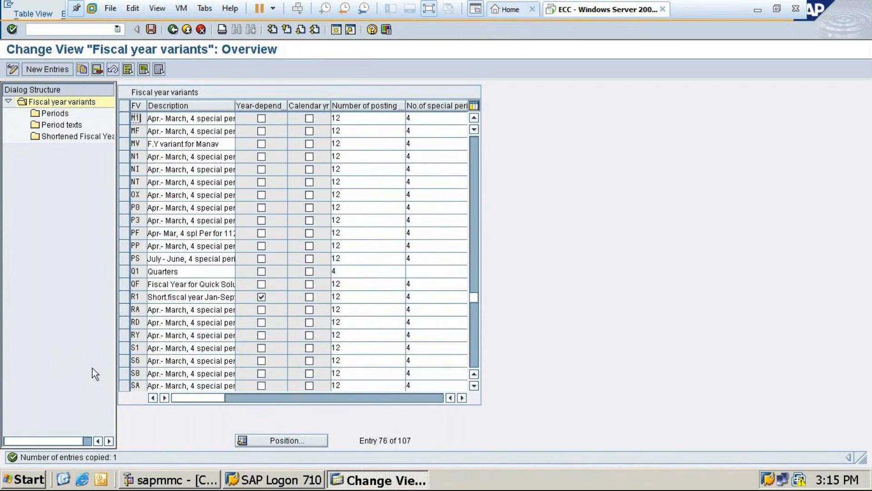
{"action": "left_click", "coordinate": [153, 30]}
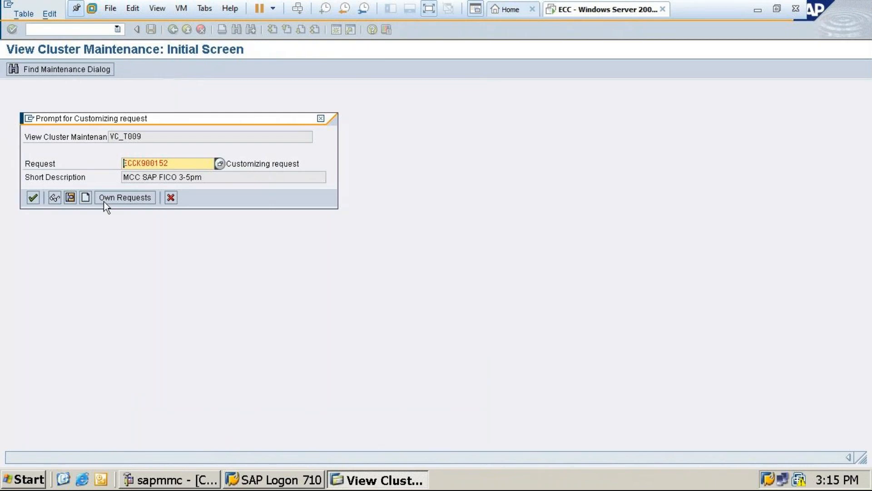
{"action": "left_click", "coordinate": [33, 197]}
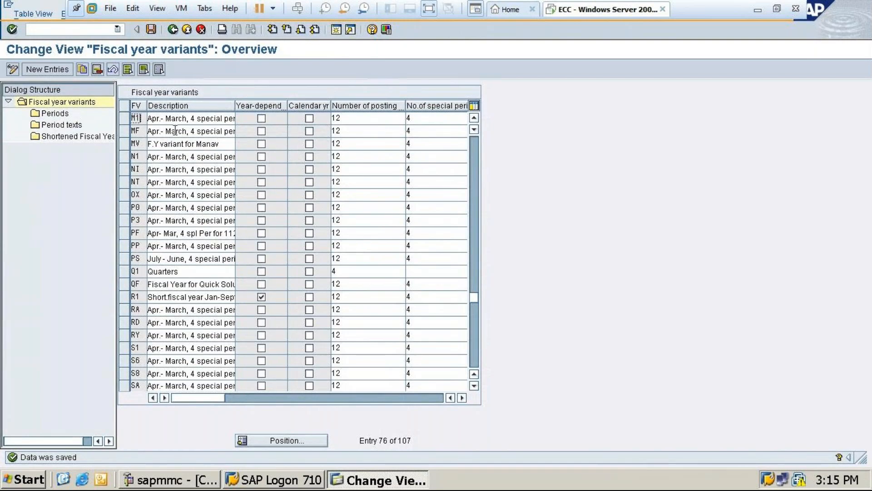
Step: View the period assignments of fiscal year variant M1 and return to the variants overview
{"action": "left_click", "coordinate": [124, 121]}
{"action": "double_click", "coordinate": [51, 115]}
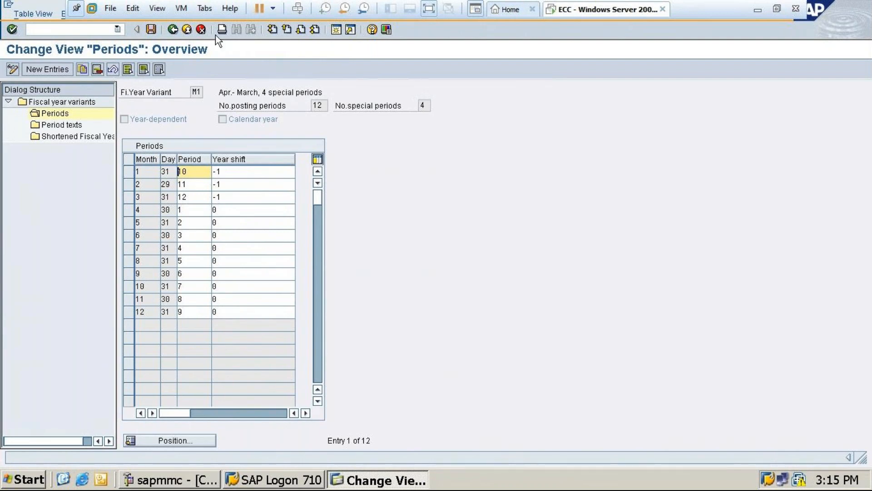
{"action": "left_click", "coordinate": [174, 34]}
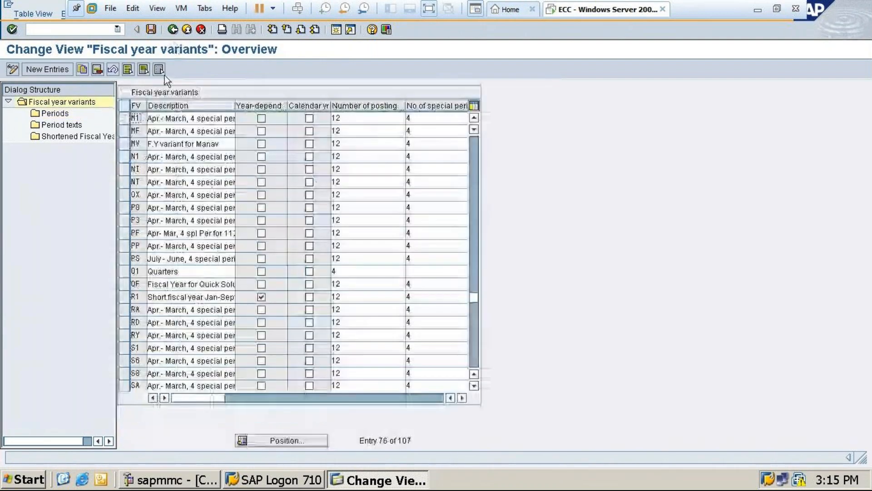
Step: Position the variants overview at V3 again, away from the M1 entry
{"action": "left_click", "coordinate": [276, 443]}
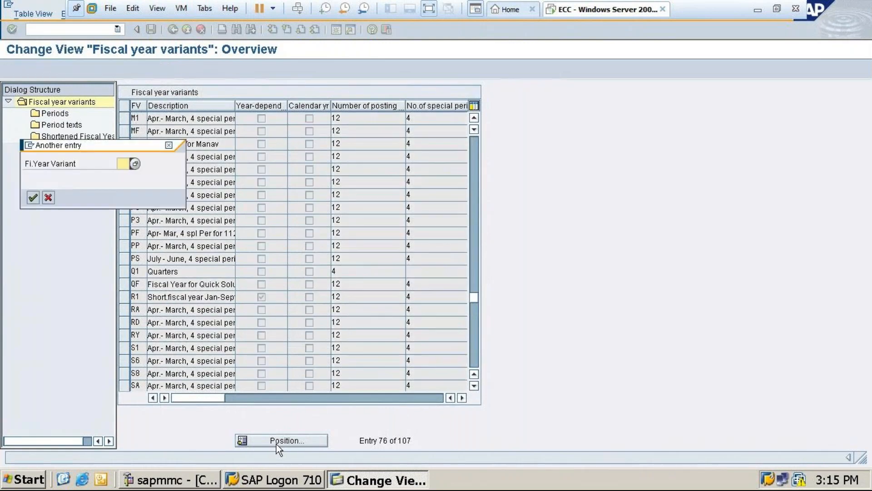
{"action": "type", "text": "v3"}
{"action": "key", "text": "Return"}
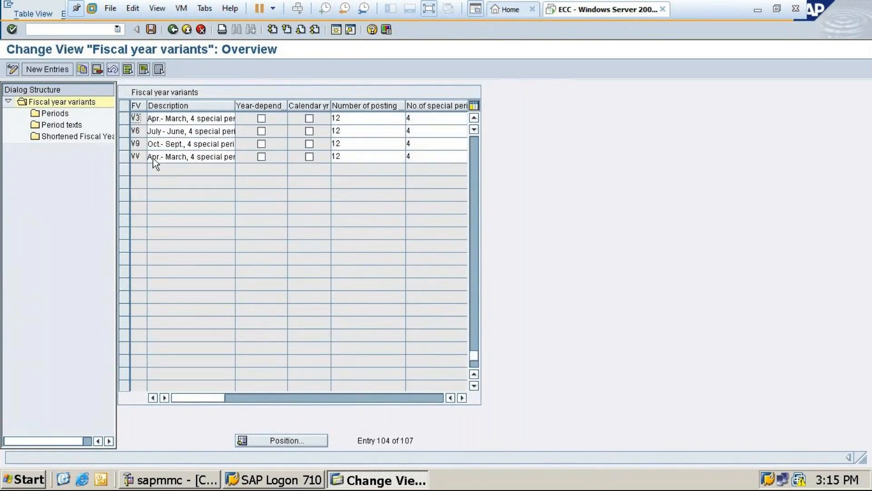
Step: Copy fiscal year variant V3 as M2 with all dependent entries, and save the new variant
{"action": "left_click", "coordinate": [125, 119]}
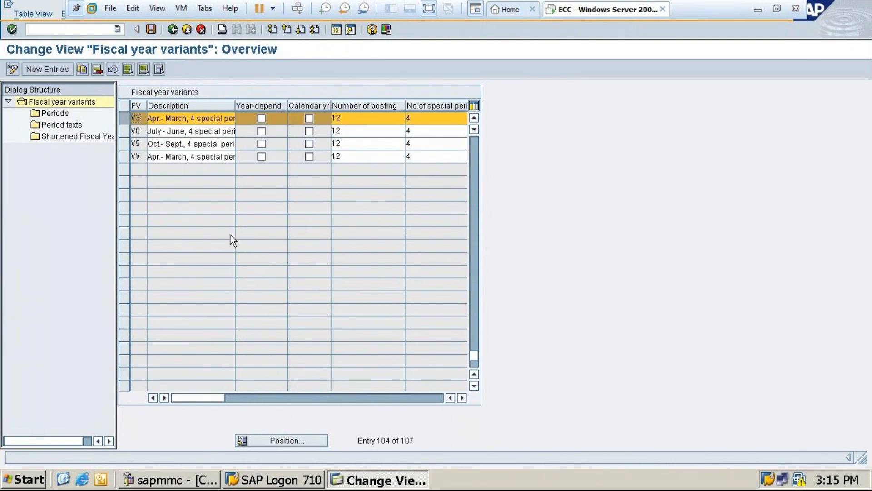
{"action": "left_click", "coordinate": [82, 69]}
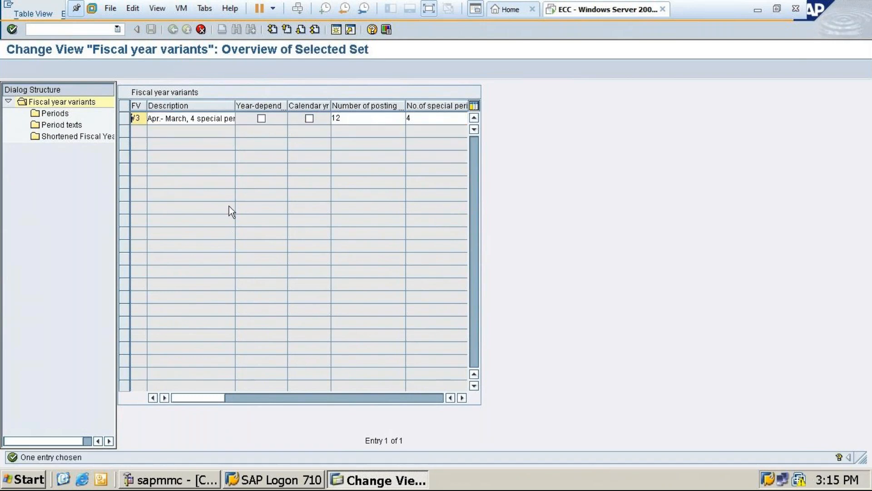
{"action": "key", "text": "Delete"}
{"action": "key", "text": "Delete"}
{"action": "type", "text": "m2"}
{"action": "key", "text": "Return"}
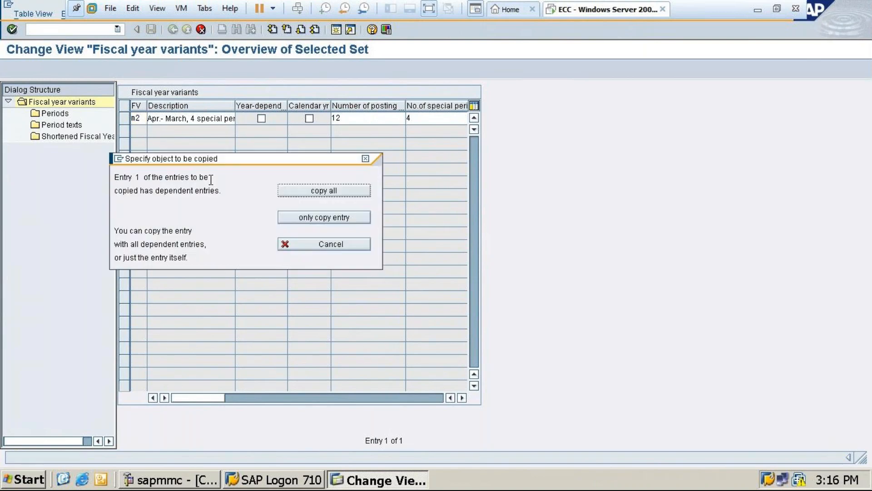
{"action": "left_click", "coordinate": [316, 192]}
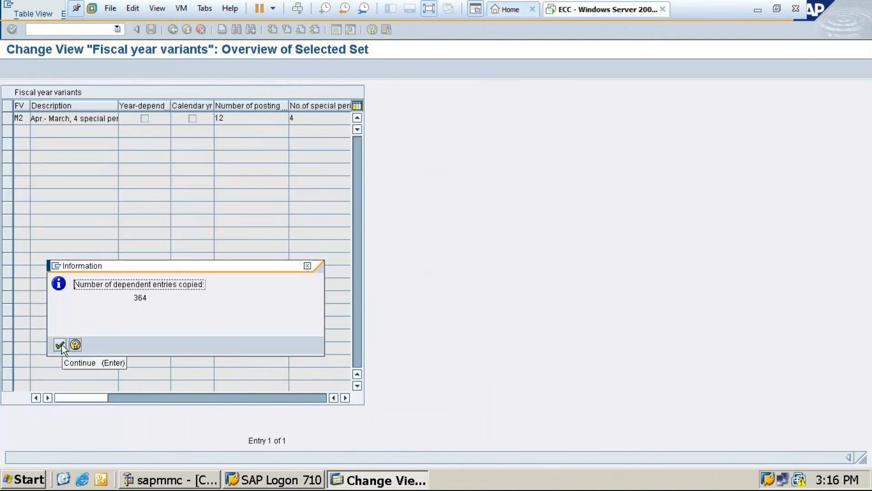
{"action": "left_click", "coordinate": [60, 344]}
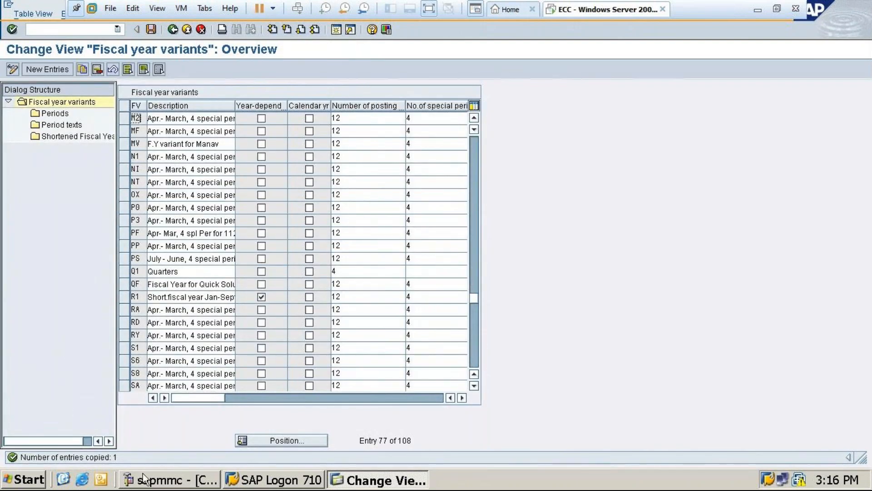
{"action": "left_click", "coordinate": [151, 30]}
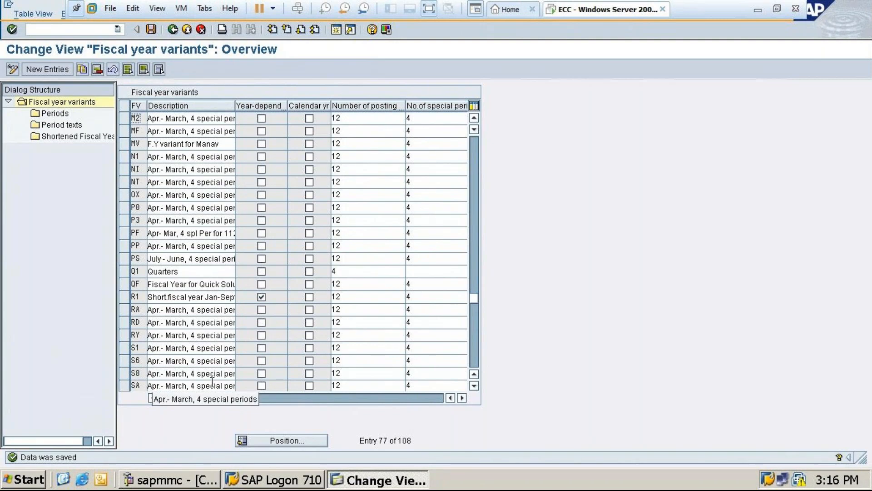
{"action": "scroll", "coordinate": [212, 382], "scroll_direction": "up", "scroll_amount": 1}
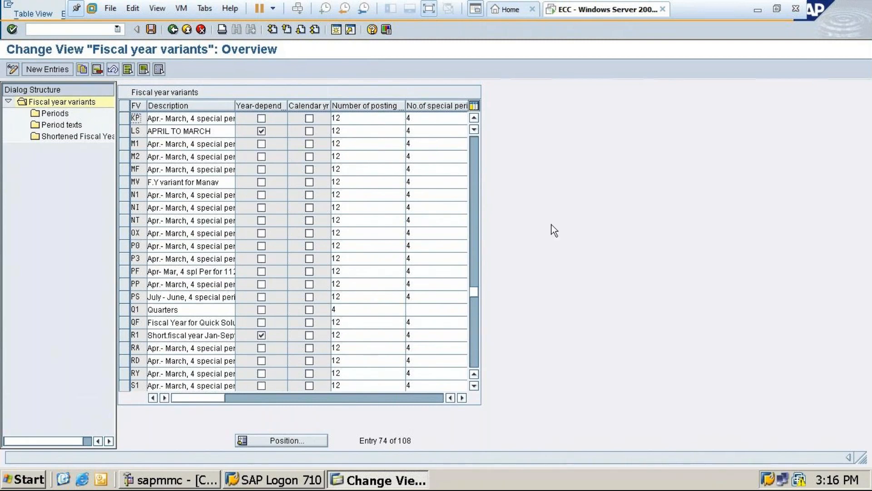
Step: Switch to the presentation and review the slides on assigning company codes to a fiscal year variant
{"action": "left_click", "coordinate": [757, 9]}
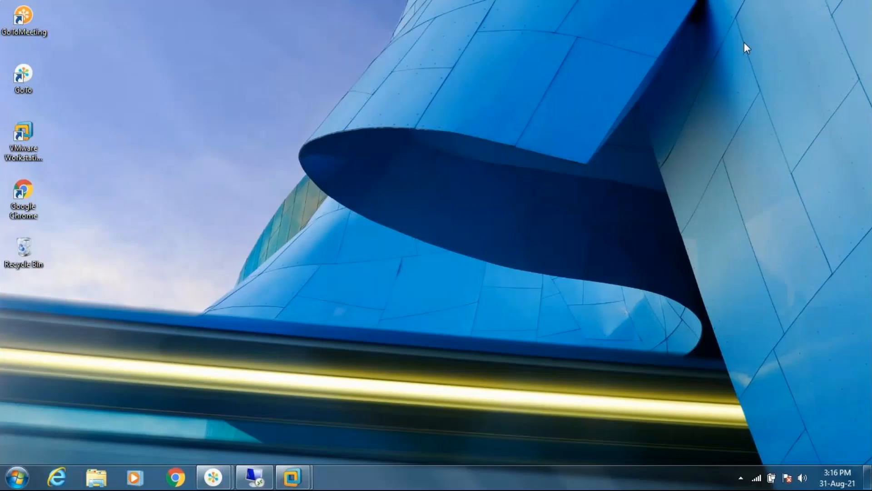
{"action": "left_click", "coordinate": [262, 480]}
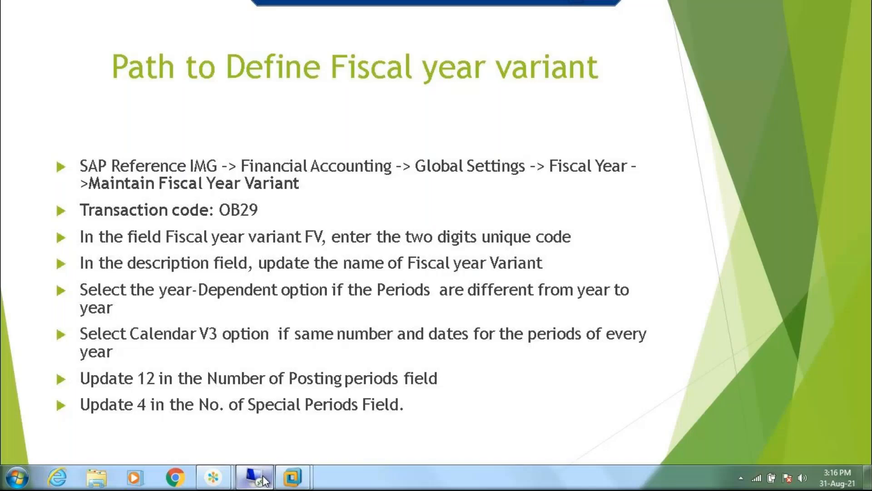
{"action": "left_click", "coordinate": [262, 297]}
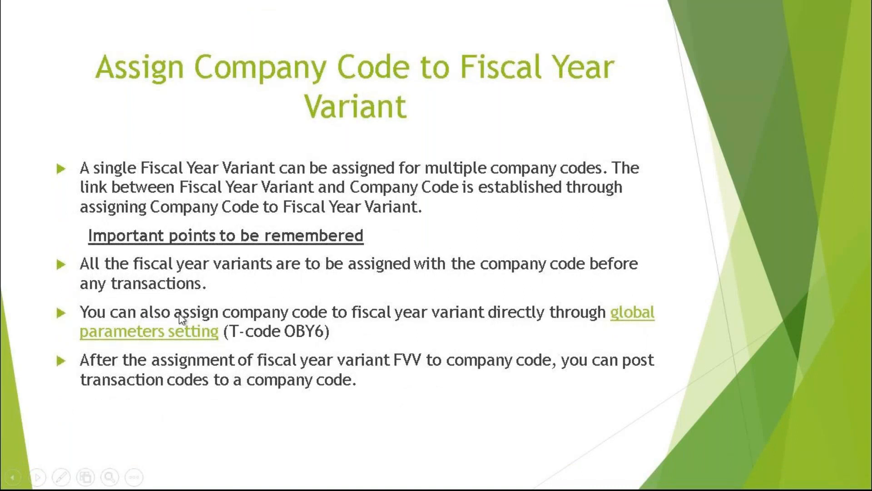
{"action": "left_click", "coordinate": [253, 365]}
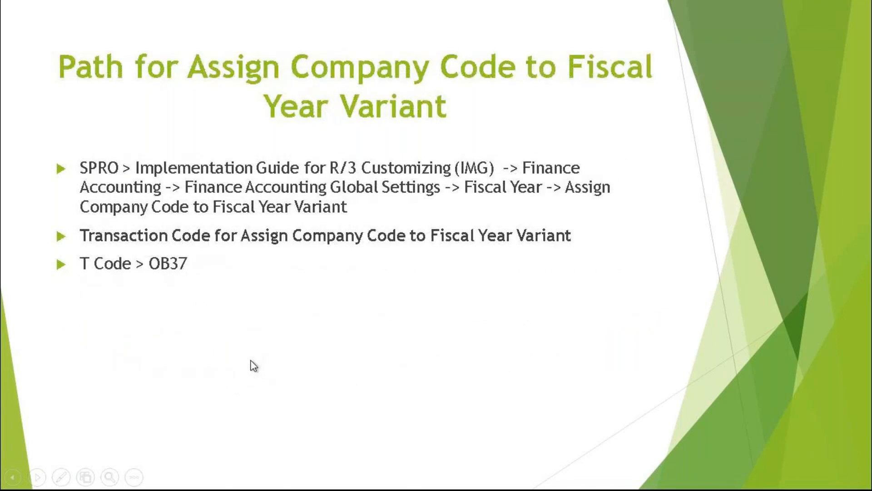
{"action": "scroll", "coordinate": [251, 361], "scroll_direction": "up", "scroll_amount": 1}
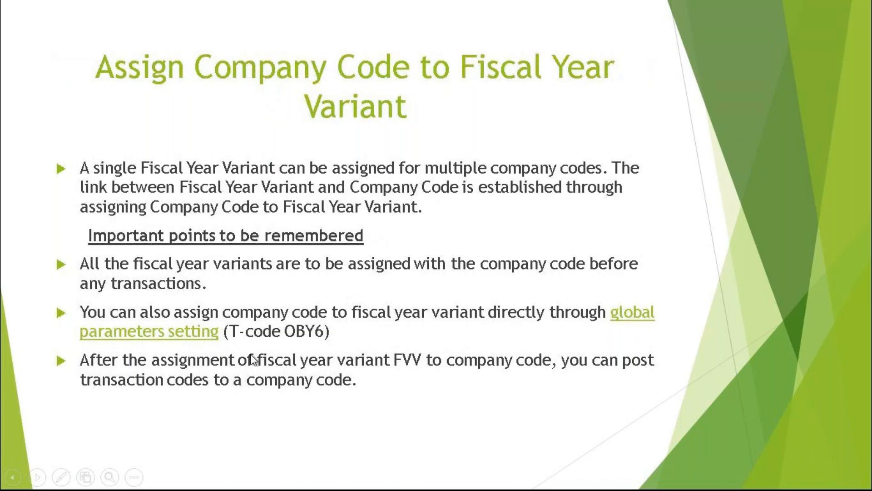
{"action": "left_click", "coordinate": [251, 356]}
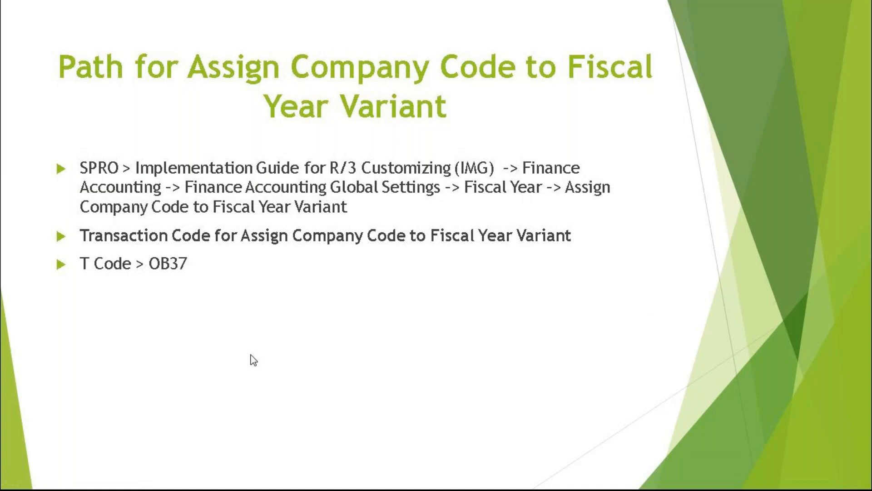
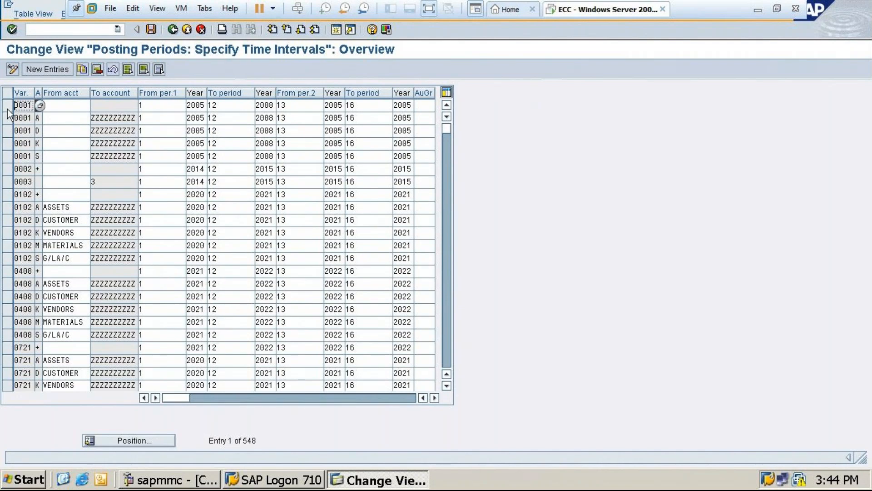
{"action": "left_click", "coordinate": [64, 107]}
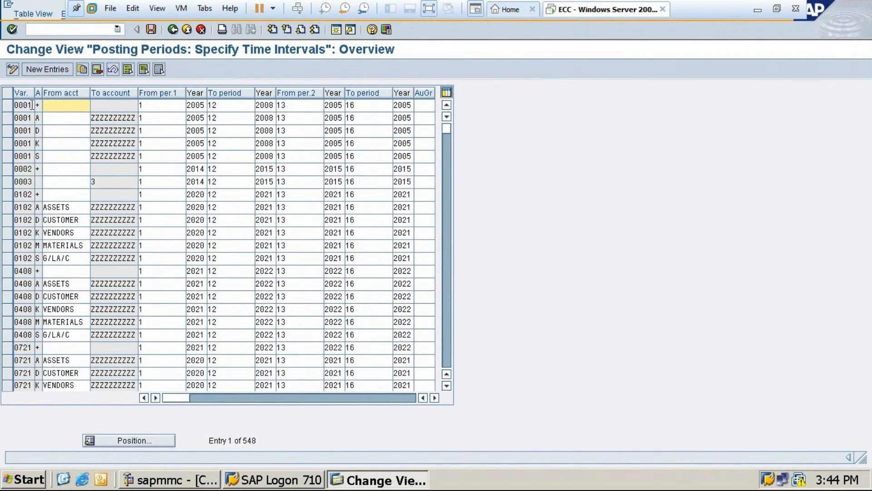
{"action": "left_click", "coordinate": [7, 106]}
{"action": "left_click", "coordinate": [7, 121]}
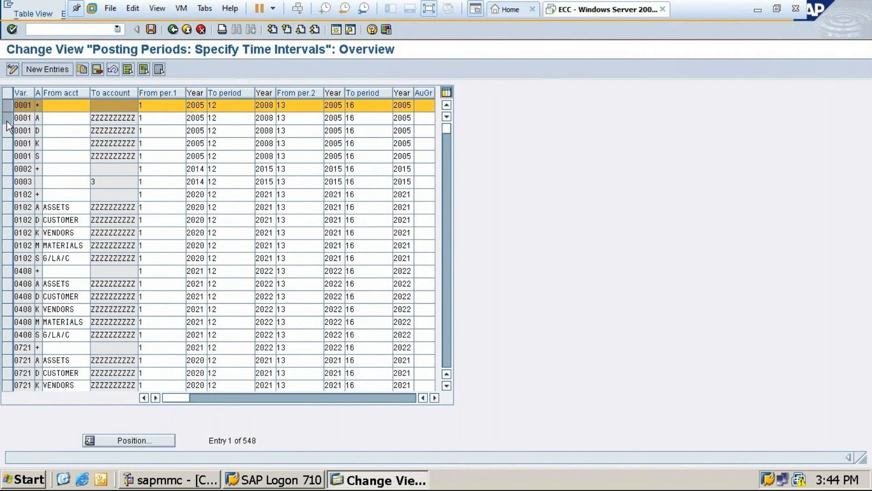
{"action": "left_click", "coordinate": [7, 130]}
{"action": "left_click", "coordinate": [8, 143]}
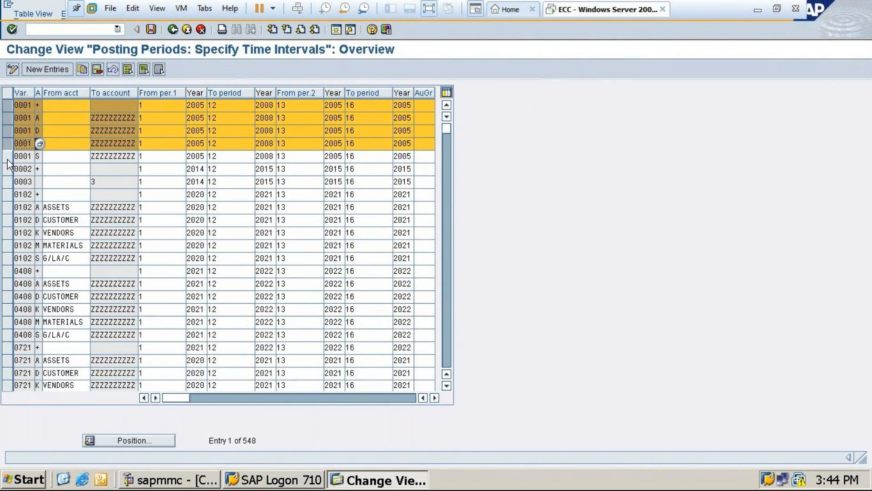
{"action": "left_click", "coordinate": [8, 143]}
{"action": "left_click", "coordinate": [7, 131]}
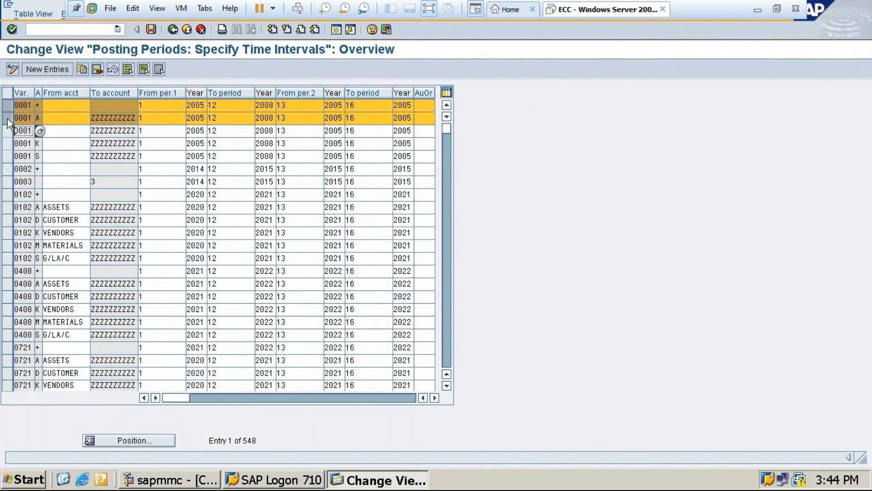
{"action": "left_click", "coordinate": [8, 118]}
{"action": "left_click", "coordinate": [7, 105]}
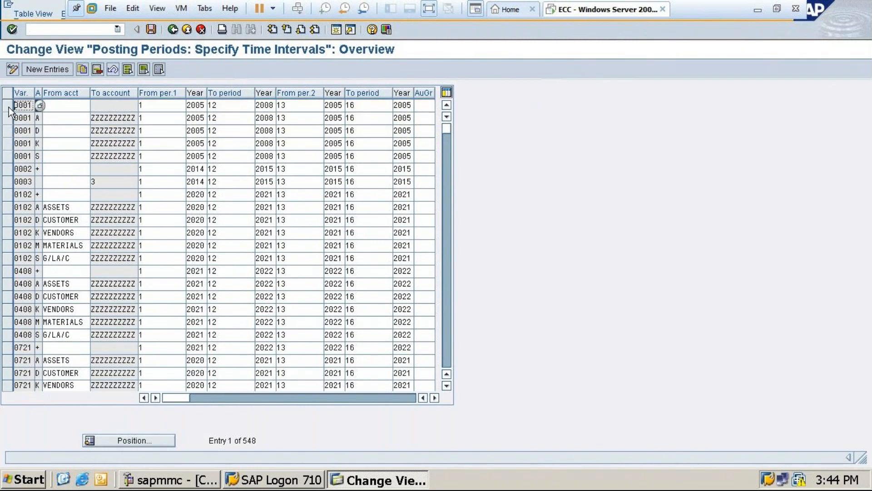
Step: Select all six posting period entries of variant 0102, from account type + through the G/L accounts row
{"action": "left_click", "coordinate": [9, 196]}
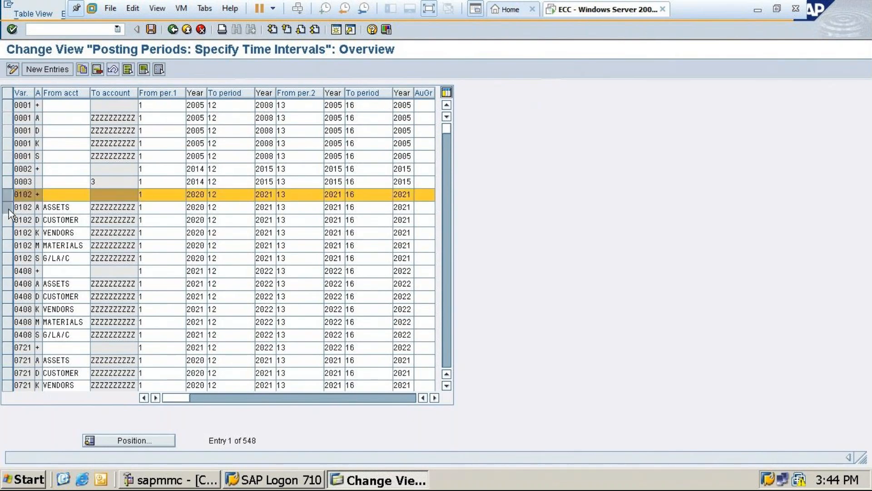
{"action": "left_click", "coordinate": [7, 208]}
{"action": "left_click", "coordinate": [7, 220]}
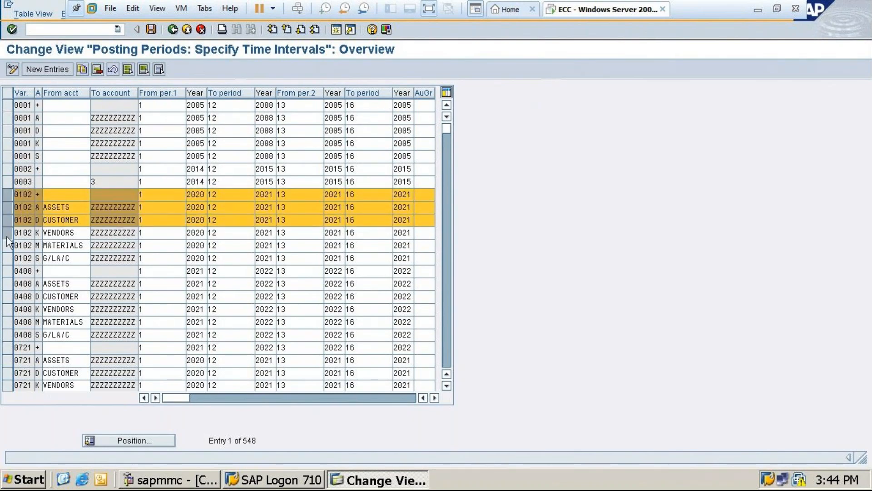
{"action": "left_click", "coordinate": [7, 232]}
{"action": "left_click", "coordinate": [7, 245]}
{"action": "left_click", "coordinate": [7, 258]}
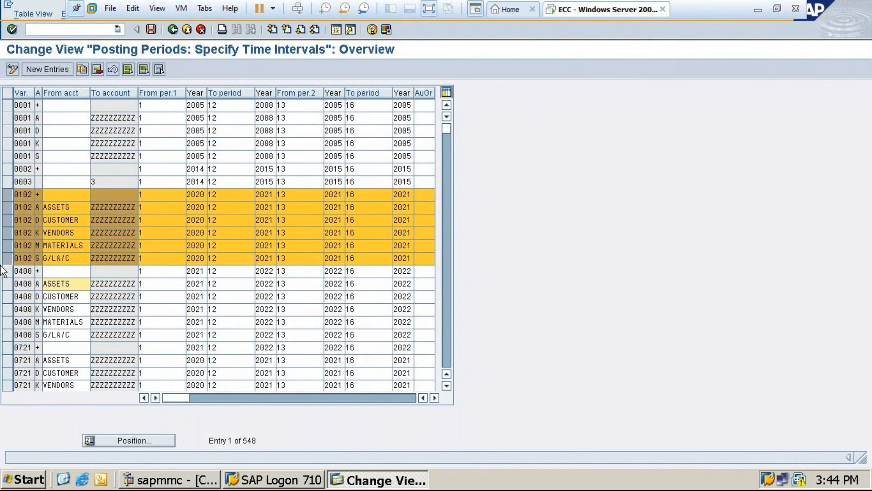
Step: View the possible account types for the first 0102 entry and close the list without changing the entry
{"action": "left_click", "coordinate": [40, 196]}
{"action": "left_click", "coordinate": [51, 197]}
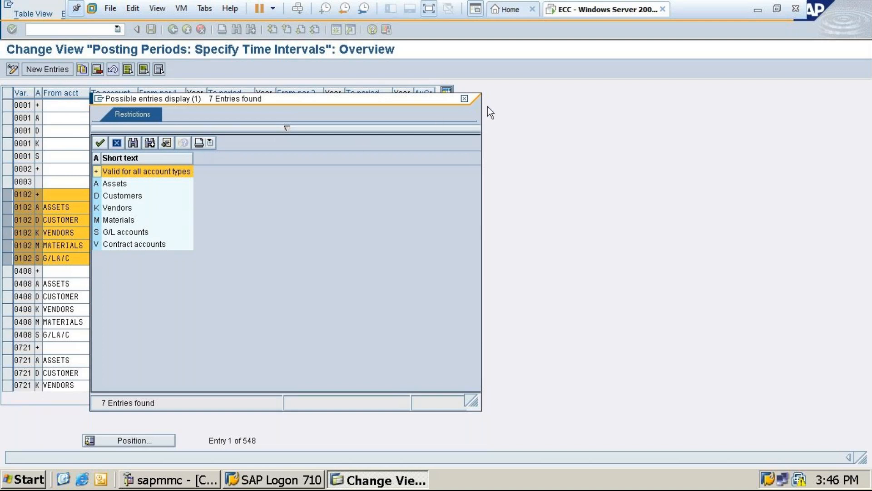
{"action": "left_click", "coordinate": [468, 99]}
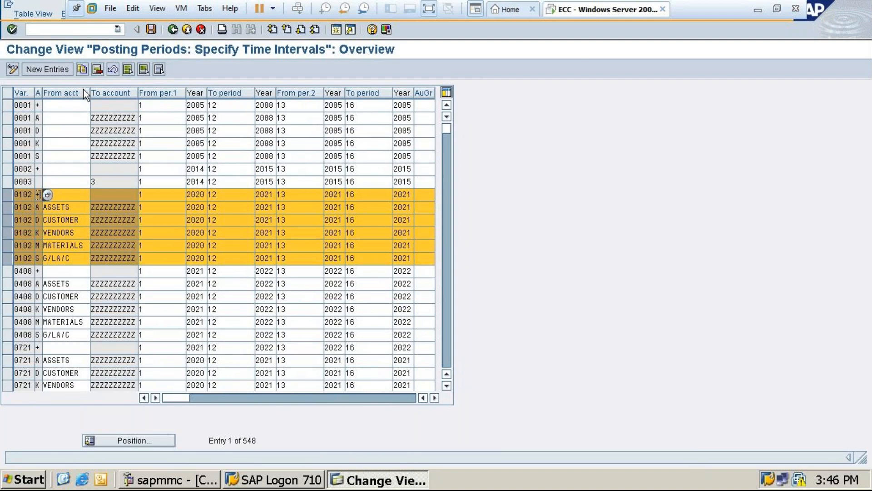
Step: Copy the selected 0102 entries and set the posting period variant to MCC1 in all six target rows
{"action": "key", "text": "F6"}
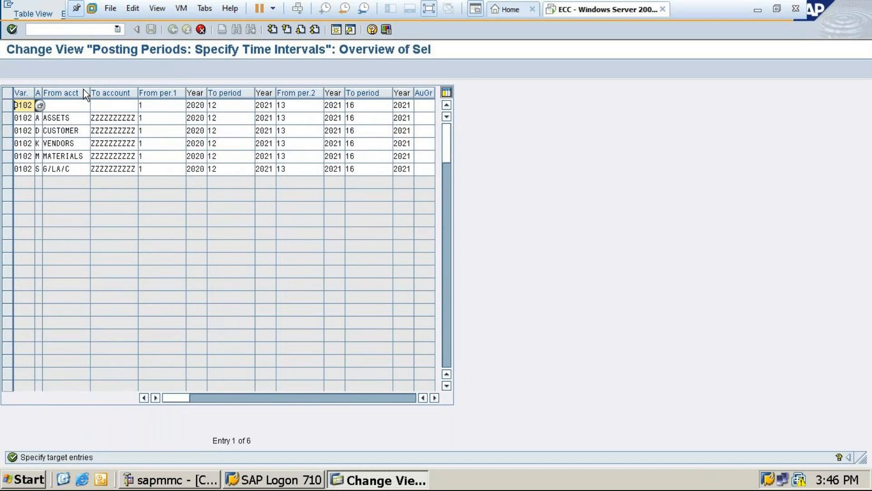
{"action": "key", "text": "Delete"}
{"action": "key", "text": "Delete"}
{"action": "key", "text": "Delete"}
{"action": "key", "text": "Delete"}
{"action": "type", "text": "MCC1"}
{"action": "key", "text": "Down"}
{"action": "key", "text": "Delete"}
{"action": "key", "text": "Delete"}
{"action": "key", "text": "Delete"}
{"action": "key", "text": "Delete"}
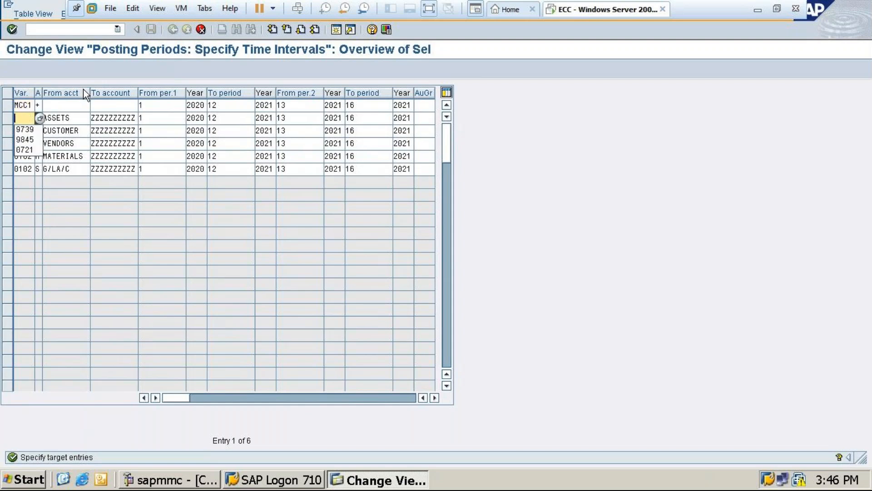
{"action": "type", "text": "MCC1"}
{"action": "key", "text": "Down"}
{"action": "key", "text": "Delete"}
{"action": "key", "text": "Delete"}
{"action": "key", "text": "Delete"}
{"action": "key", "text": "Delete"}
{"action": "type", "text": "MCC1"}
{"action": "key", "text": "Down"}
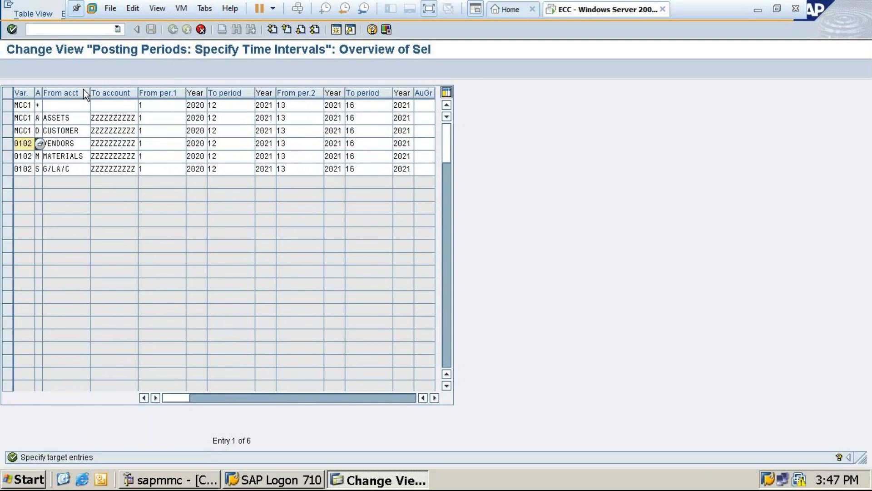
{"action": "key", "text": "BackSpace"}
{"action": "key", "text": "BackSpace"}
{"action": "key", "text": "BackSpace"}
{"action": "key", "text": "BackSpace"}
{"action": "type", "text": "M"}
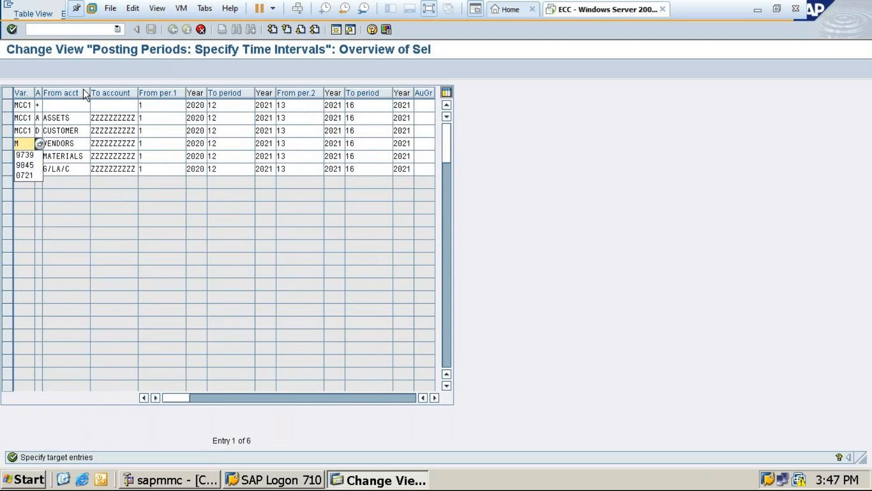
{"action": "type", "text": "CC1"}
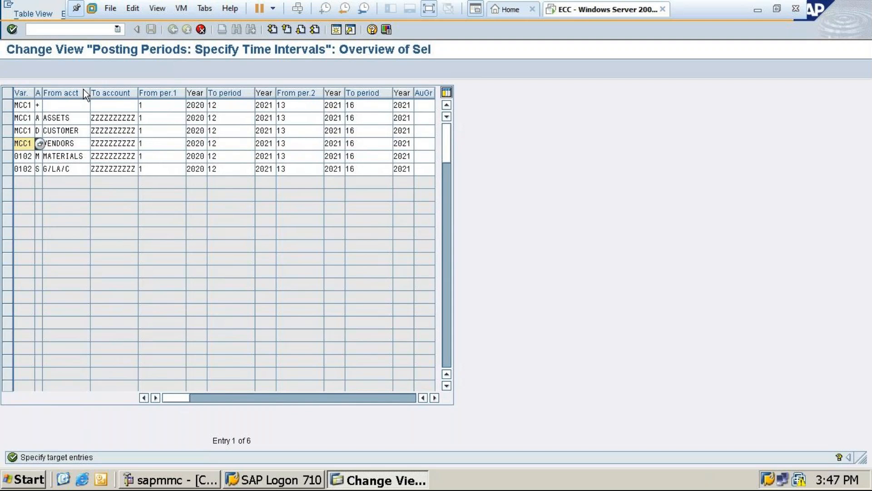
{"action": "key", "text": "Down"}
{"action": "key", "text": "BackSpace"}
{"action": "key", "text": "BackSpace"}
{"action": "key", "text": "BackSpace"}
{"action": "key", "text": "BackSpace"}
{"action": "type", "text": "MCC1"}
{"action": "key", "text": "Down"}
{"action": "key", "text": "BackSpace"}
{"action": "key", "text": "BackSpace"}
{"action": "key", "text": "BackSpace"}
{"action": "key", "text": "BackSpace"}
{"action": "type", "text": "MCC"}
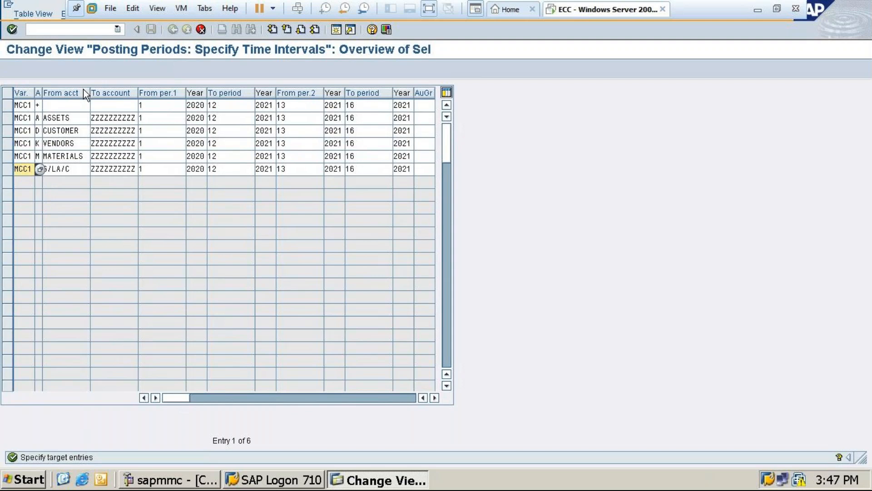
Step: Set the year of the first period interval's start (From per.1) to 2021 in all six MCC1 rows
{"action": "left_click", "coordinate": [202, 103]}
{"action": "key", "text": "BackSpace"}
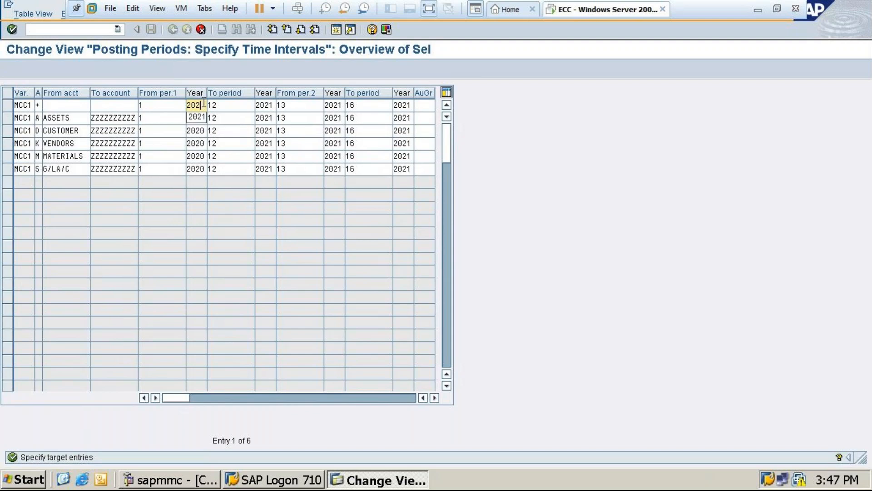
{"action": "type", "text": "1"}
{"action": "key", "text": "Down"}
{"action": "key", "text": "BackSpace"}
{"action": "type", "text": "1"}
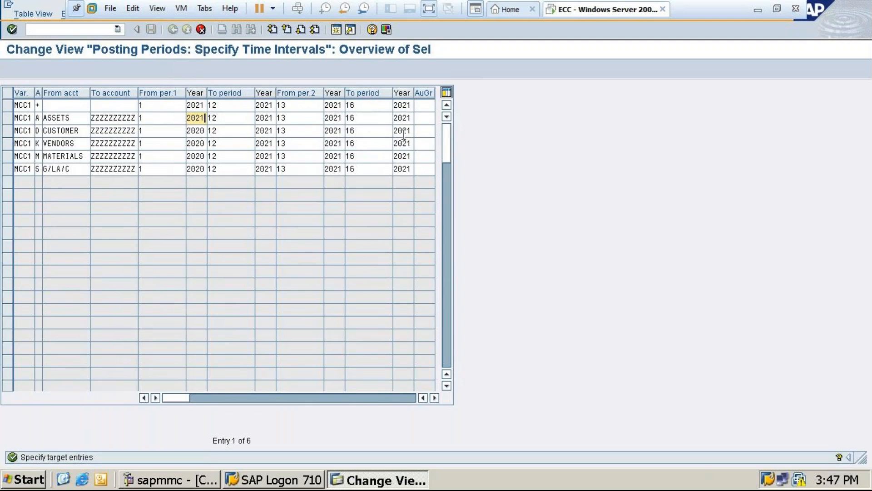
{"action": "key", "text": "Down"}
{"action": "key", "text": "BackSpace"}
{"action": "type", "text": "1"}
{"action": "key", "text": "Down"}
{"action": "key", "text": "BackSpace"}
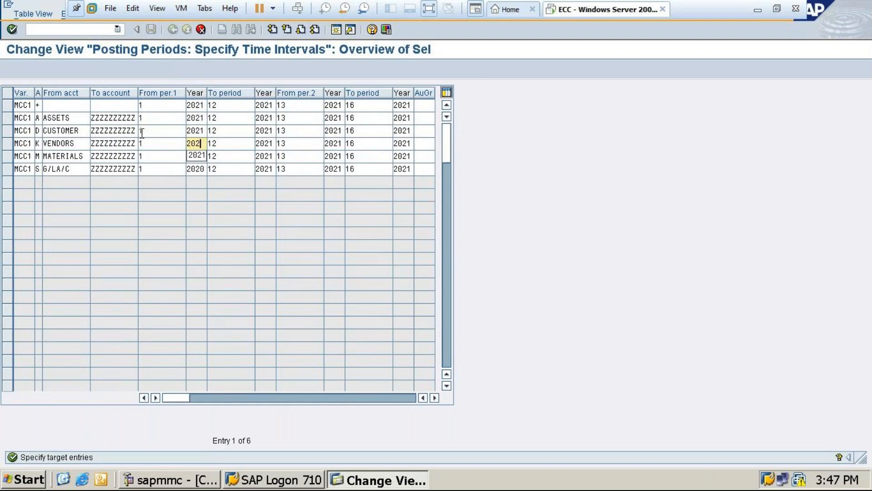
{"action": "type", "text": "1"}
{"action": "key", "text": "Down"}
{"action": "key", "text": "BackSpace"}
{"action": "type", "text": "1"}
{"action": "key", "text": "Down"}
{"action": "key", "text": "BackSpace"}
{"action": "type", "text": "1"}
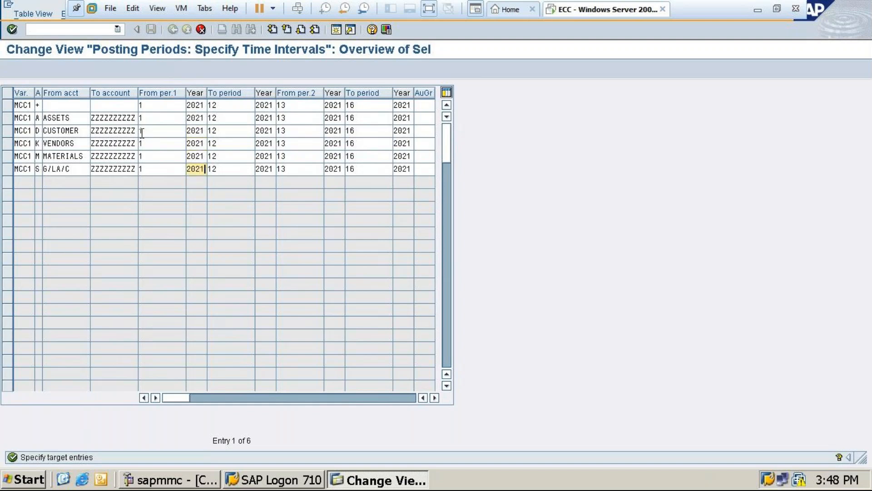
Step: Set the year of the first interval's end period 12 to 2022 in all six MCC1 rows
{"action": "left_click", "coordinate": [271, 105]}
{"action": "key", "text": "BackSpace"}
{"action": "type", "text": "2"}
{"action": "key", "text": "Down"}
{"action": "key", "text": "BackSpace"}
{"action": "type", "text": "2"}
{"action": "key", "text": "Down"}
{"action": "key", "text": "BackSpace"}
{"action": "type", "text": "2"}
{"action": "key", "text": "Down"}
{"action": "key", "text": "BackSpace"}
{"action": "type", "text": "2"}
{"action": "key", "text": "Down"}
{"action": "key", "text": "BackSpace"}
{"action": "type", "text": "2"}
{"action": "key", "text": "Down"}
{"action": "key", "text": "BackSpace"}
{"action": "type", "text": "2"}
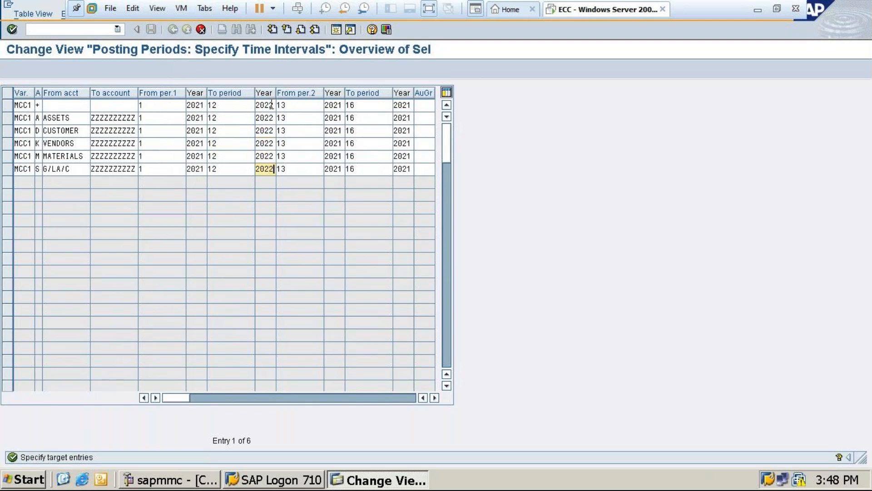
Step: Set the year of the special period interval's start (From per.2, period 13) to 2022 in all six rows
{"action": "left_click", "coordinate": [341, 105]}
{"action": "key", "text": "BackSpace"}
{"action": "type", "text": "2"}
{"action": "key", "text": "Down"}
{"action": "key", "text": "BackSpace"}
{"action": "type", "text": "2"}
{"action": "key", "text": "Down"}
{"action": "key", "text": "BackSpace"}
{"action": "type", "text": "2"}
{"action": "key", "text": "Down"}
{"action": "key", "text": "BackSpace"}
{"action": "type", "text": "2"}
{"action": "key", "text": "Down"}
{"action": "key", "text": "BackSpace"}
{"action": "type", "text": "2"}
{"action": "key", "text": "Down"}
{"action": "key", "text": "BackSpace"}
{"action": "type", "text": "2"}
Step: Set the year of the special interval's end period 16 to 2022 in all six MCC1 rows
{"action": "left_click", "coordinate": [409, 104]}
{"action": "key", "text": "BackSpace"}
{"action": "type", "text": "2"}
{"action": "key", "text": "Down"}
{"action": "key", "text": "BackSpace"}
{"action": "type", "text": "2"}
{"action": "key", "text": "Down"}
{"action": "key", "text": "BackSpace"}
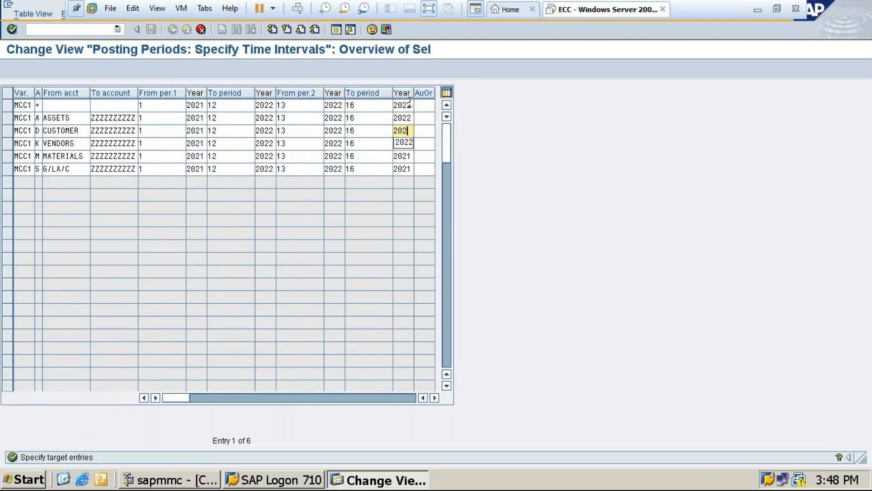
{"action": "type", "text": "2"}
{"action": "key", "text": "Down"}
{"action": "key", "text": "BackSpace"}
{"action": "type", "text": "2"}
{"action": "key", "text": "Down"}
{"action": "key", "text": "BackSpace"}
{"action": "type", "text": "2"}
{"action": "key", "text": "Down"}
{"action": "key", "text": "BackSpace"}
{"action": "type", "text": "2"}
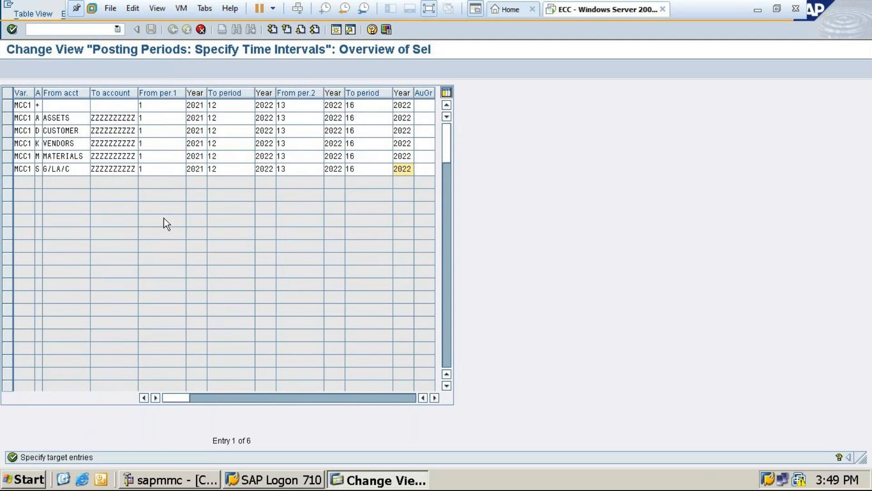
Step: Confirm the copied MCC1 entries and save them under the proposed customizing request "MCC SAP FICO 3-5pm"
{"action": "key", "text": "Return"}
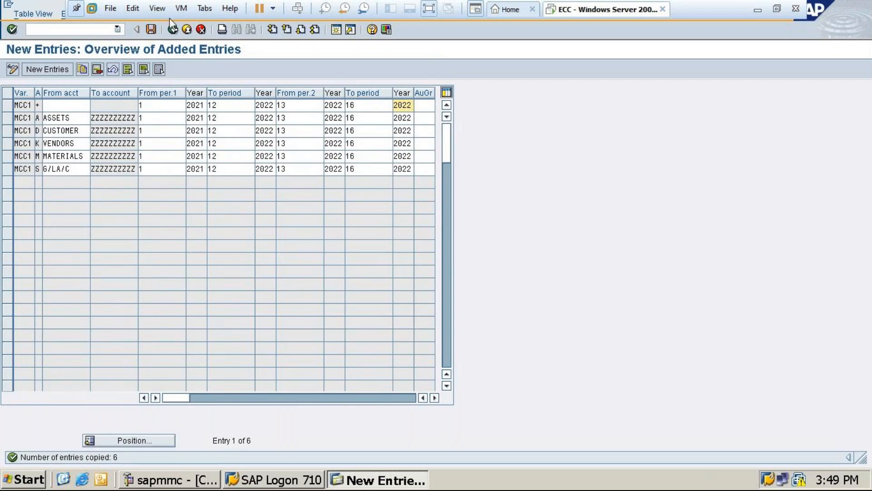
{"action": "left_click", "coordinate": [150, 28]}
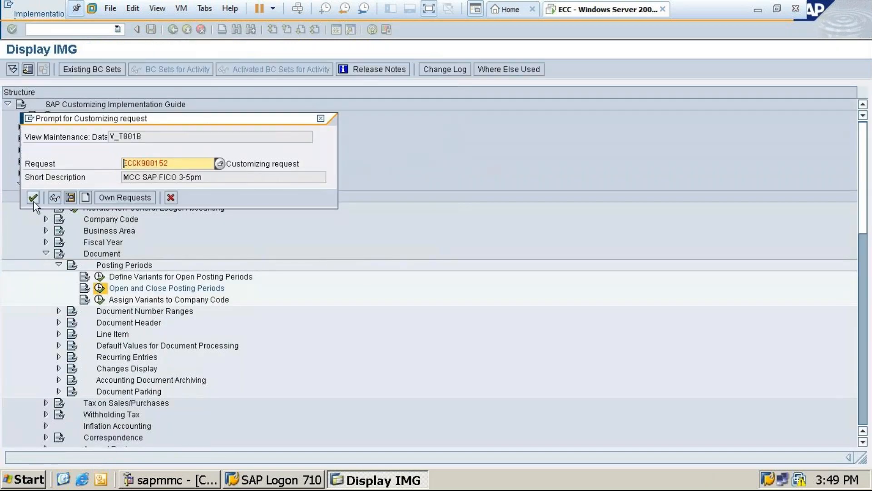
{"action": "left_click", "coordinate": [34, 198]}
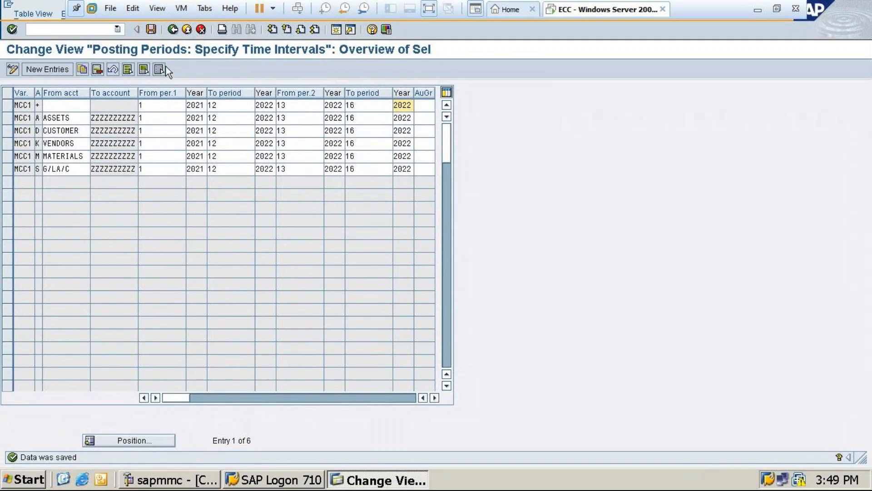
Step: Locate the MCC1 rows in the full posting periods overview to check the saved intervals, and return to the implementation guide
{"action": "left_click", "coordinate": [176, 32]}
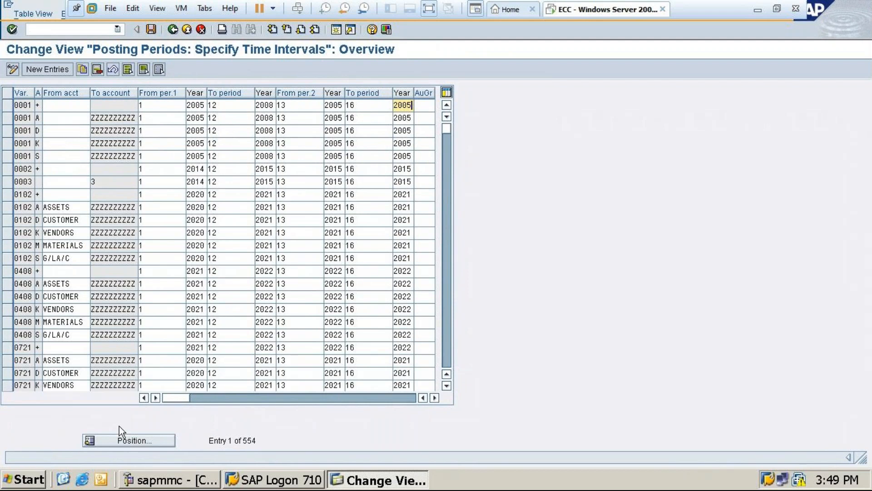
{"action": "left_click", "coordinate": [119, 439]}
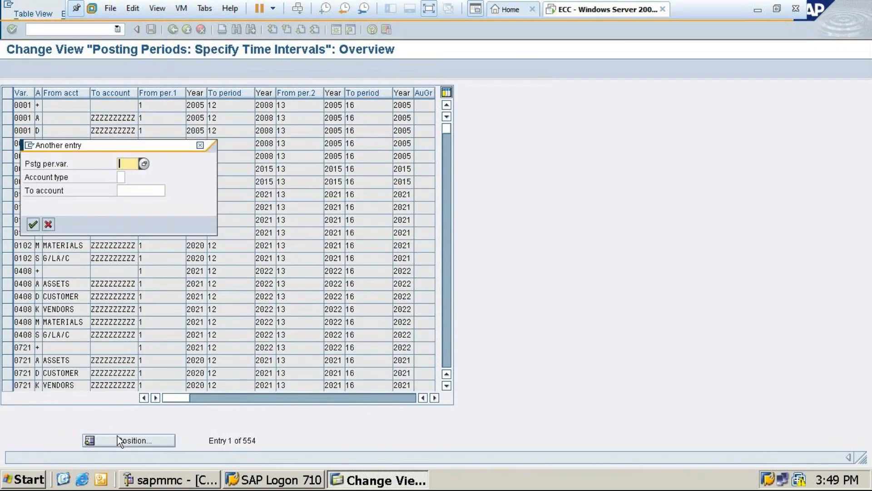
{"action": "type", "text": "mcc1"}
{"action": "key", "text": "Return"}
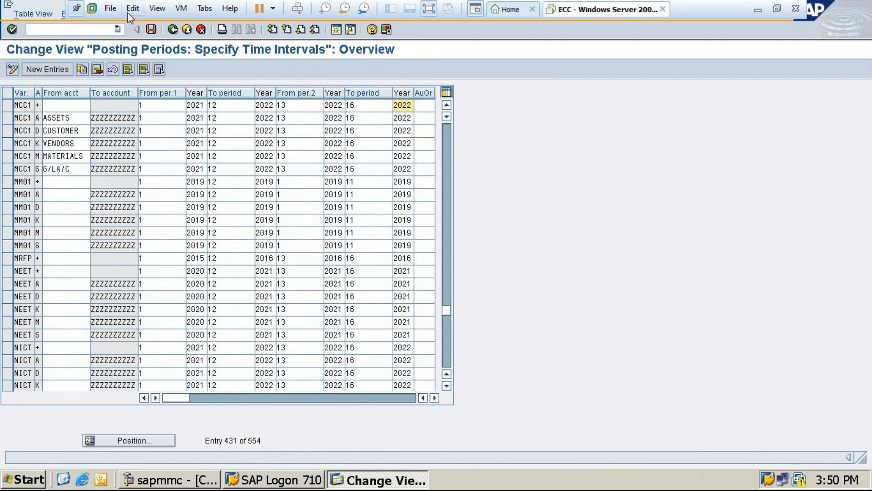
{"action": "left_click", "coordinate": [175, 31]}
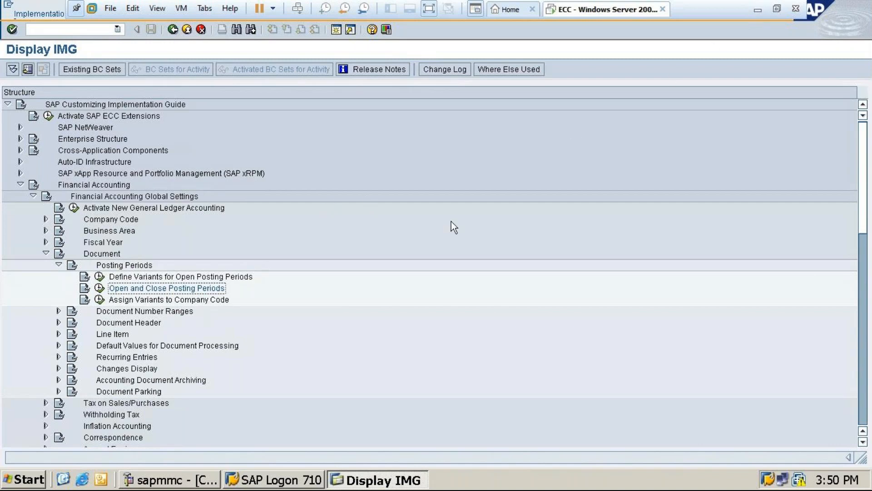
Step: Switch to the remote desktop presentation and show the slide on assigning the posting period variant to a company code
{"action": "left_click", "coordinate": [752, 12]}
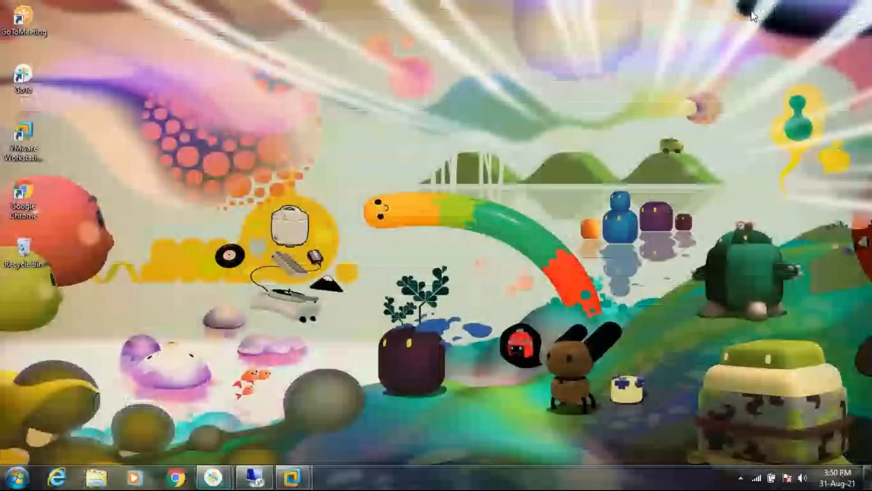
{"action": "left_click", "coordinate": [263, 484]}
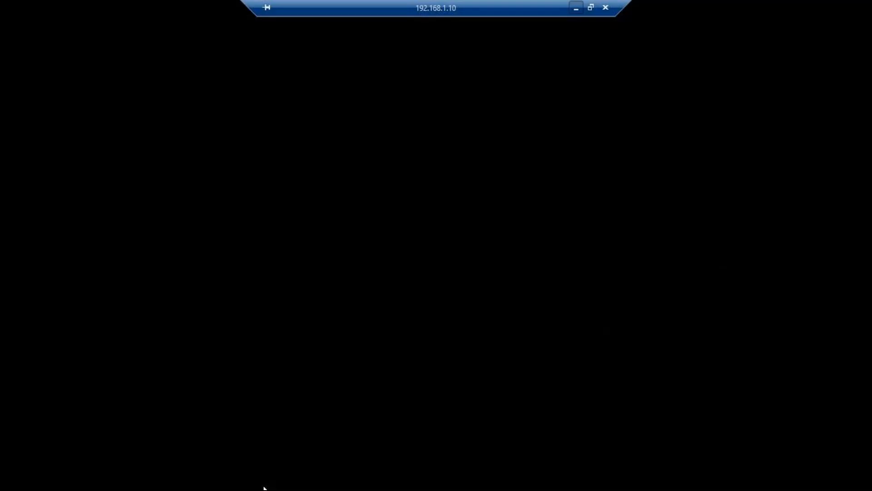
{"action": "left_click", "coordinate": [330, 283]}
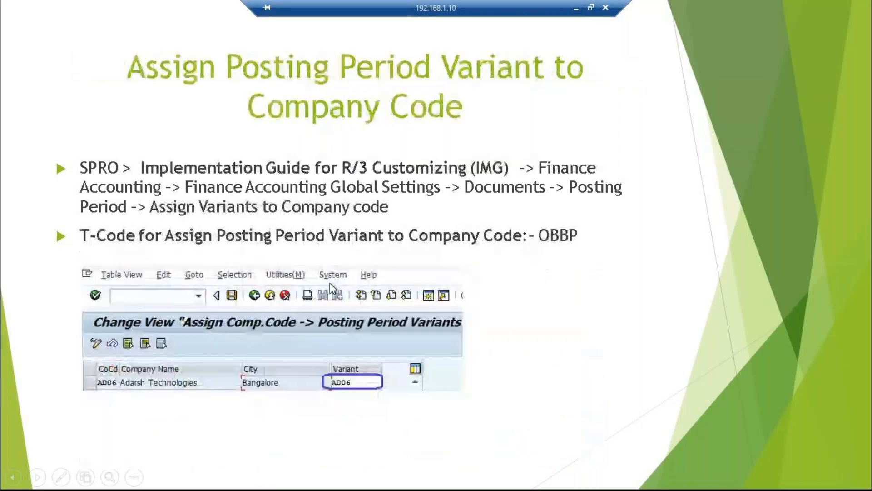
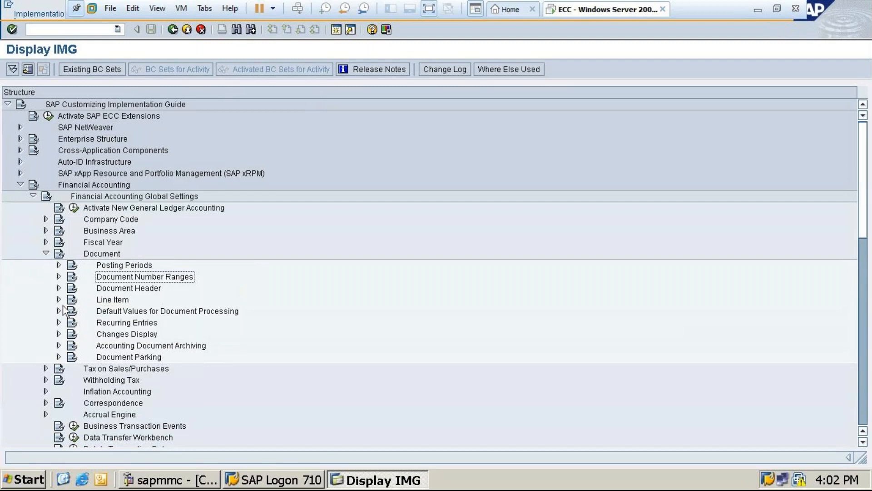
Step: Open the Define Field Status Variants activity in the Controls node of Document > Line Item
{"action": "left_click", "coordinate": [58, 300]}
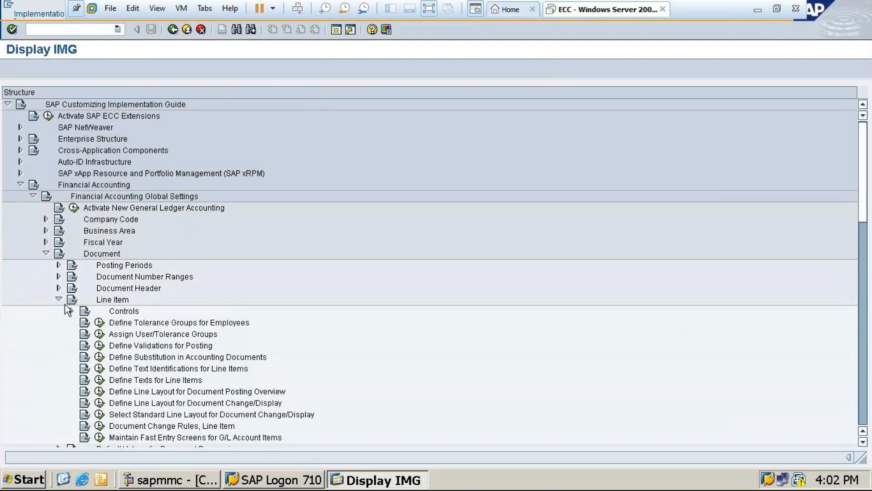
{"action": "left_click", "coordinate": [72, 311]}
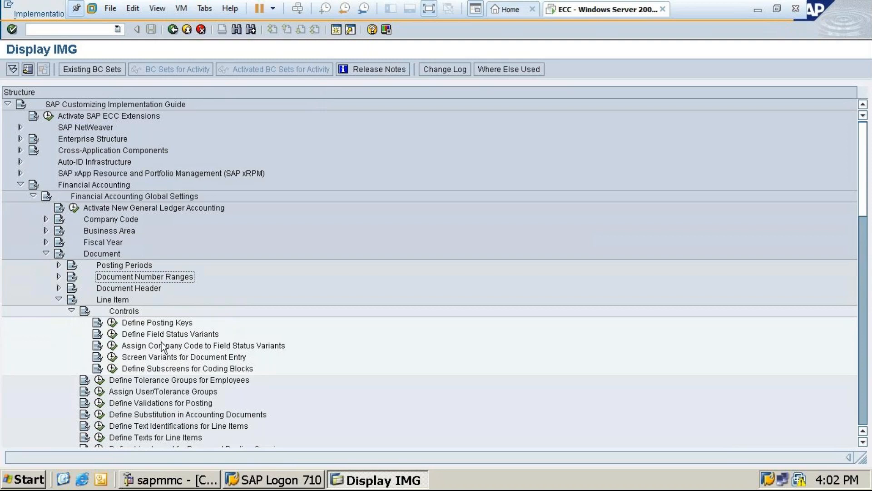
{"action": "left_click", "coordinate": [112, 335]}
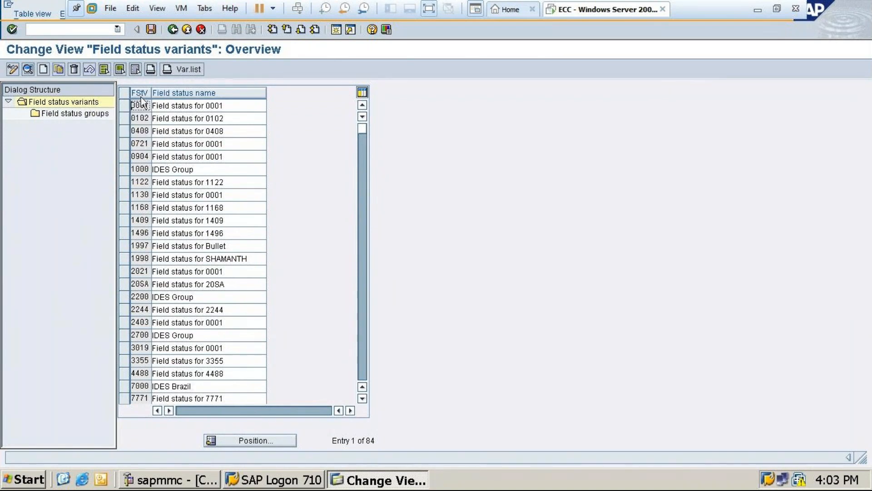
Step: Start a copy of field status variant 0001 with the key MCC1 and the name "Field status for MCC1"
{"action": "left_click", "coordinate": [127, 110]}
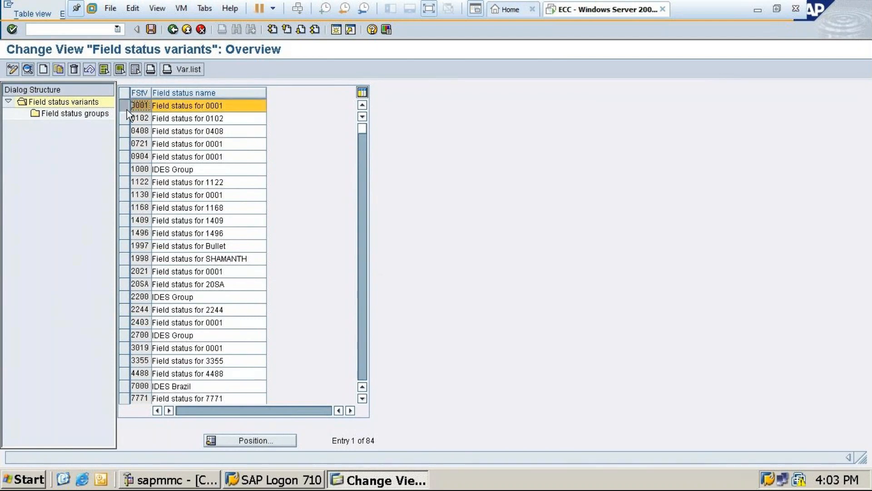
{"action": "left_click", "coordinate": [127, 110]}
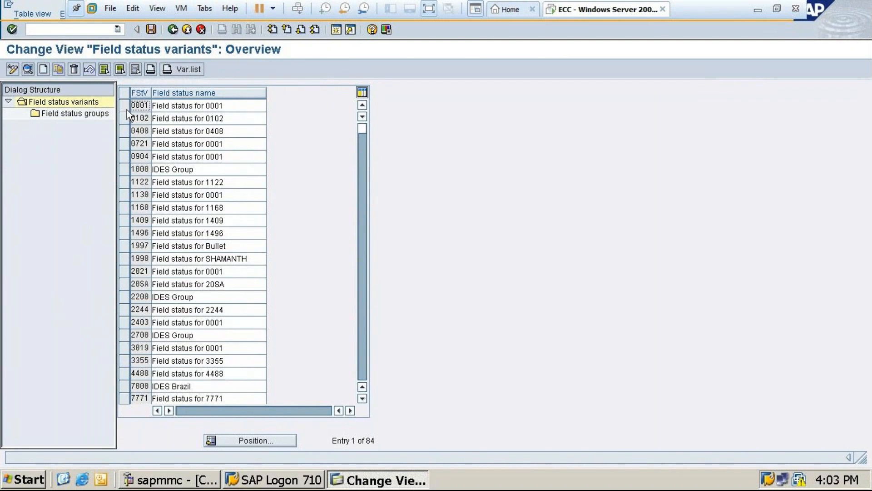
{"action": "left_click", "coordinate": [126, 110]}
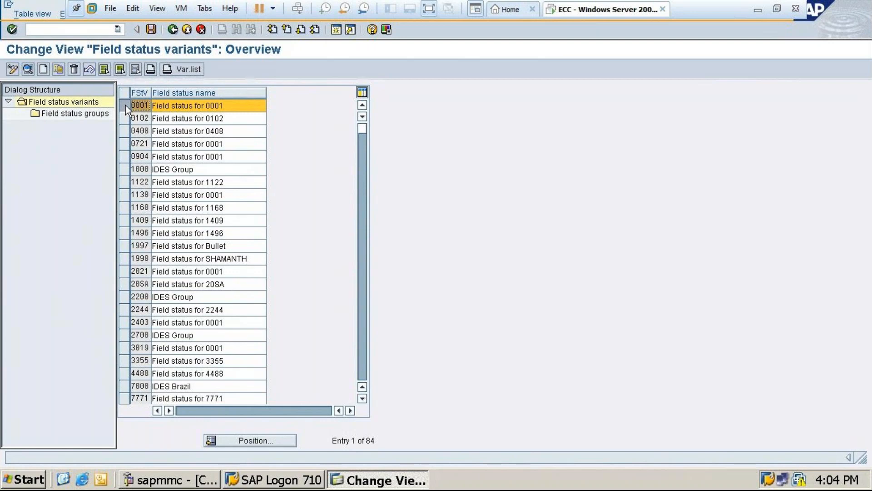
{"action": "double_click", "coordinate": [125, 105]}
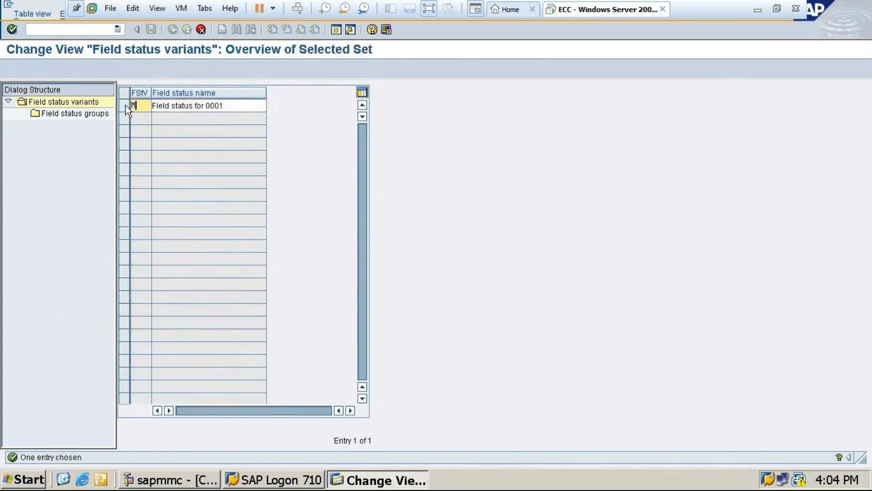
{"action": "type", "text": "MCC1"}
{"action": "left_click", "coordinate": [226, 105]}
{"action": "key", "text": "BackSpace"}
{"action": "key", "text": "BackSpace"}
{"action": "key", "text": "BackSpace"}
{"action": "key", "text": "BackSpace"}
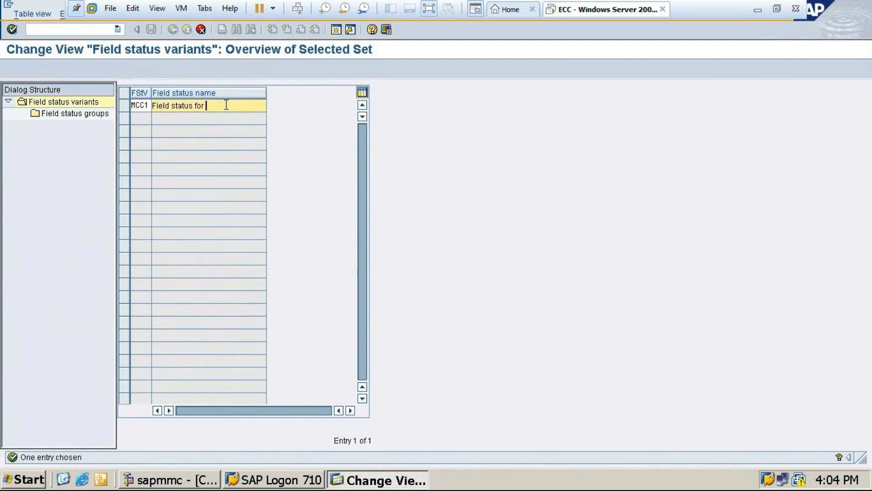
{"action": "type", "text": "MCC1"}
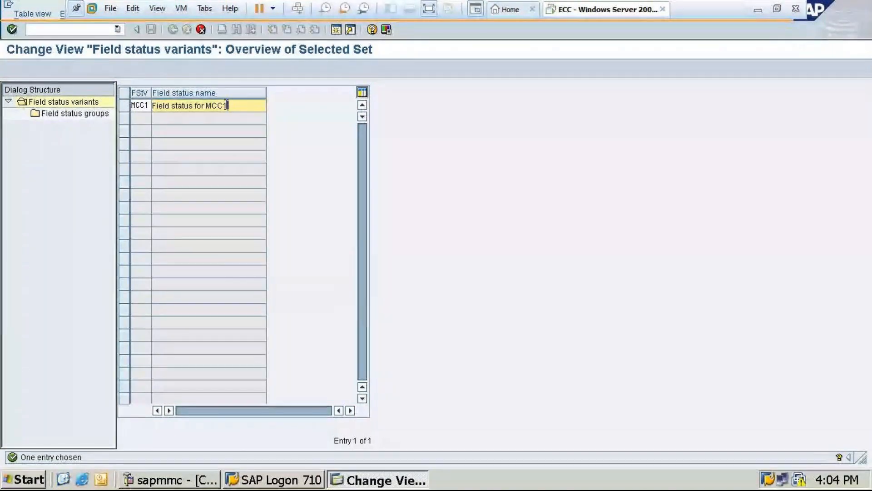
Step: Confirm the MCC1 copy with all dependent entries and save the new field status variant
{"action": "key", "text": "F6"}
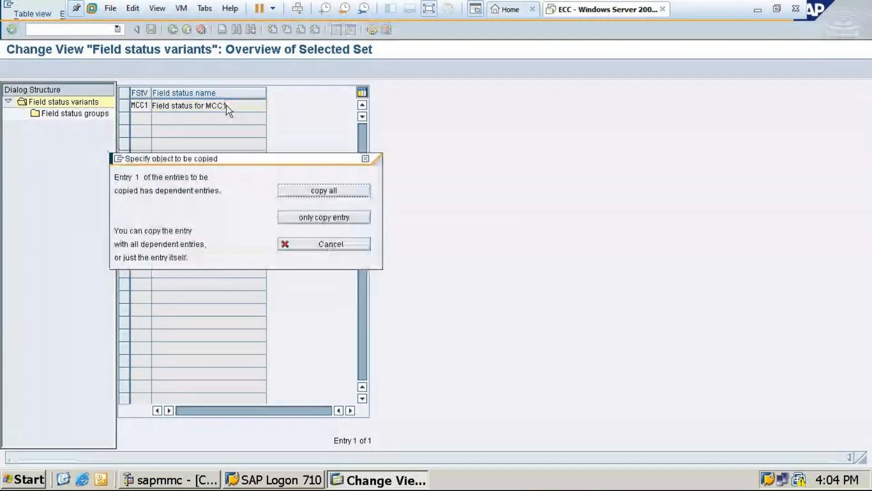
{"action": "left_click", "coordinate": [312, 191]}
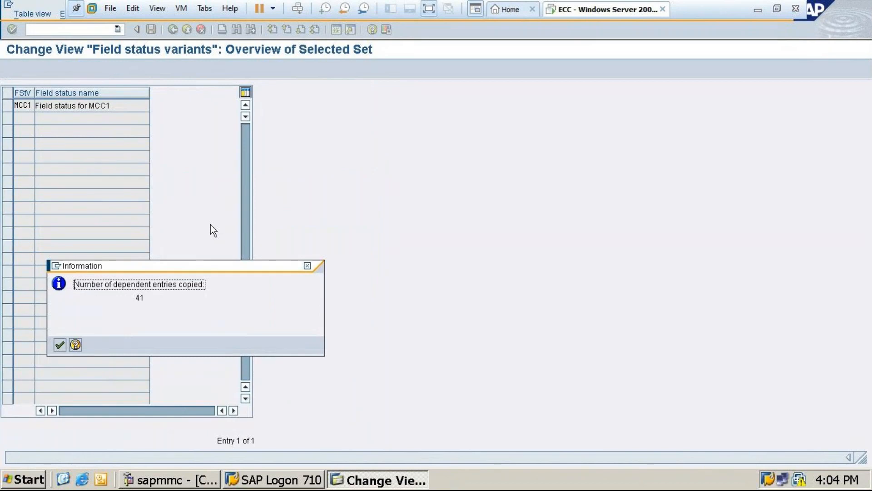
{"action": "left_click", "coordinate": [59, 344]}
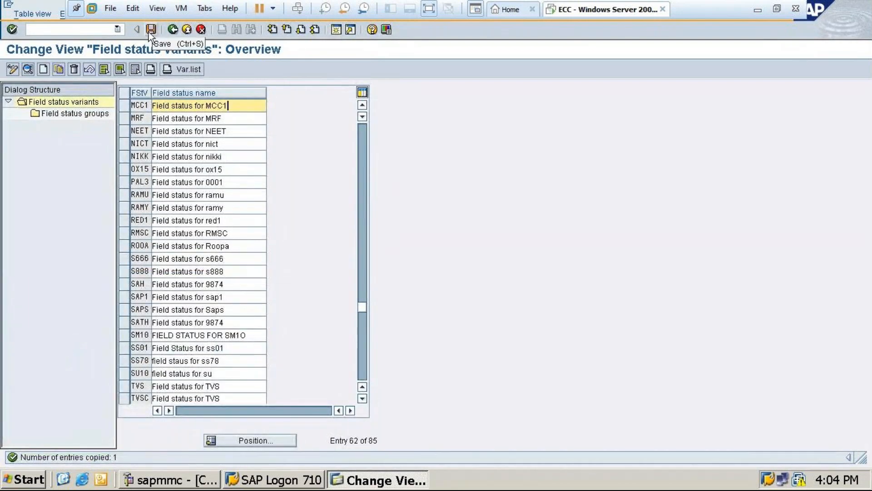
{"action": "left_click", "coordinate": [149, 31]}
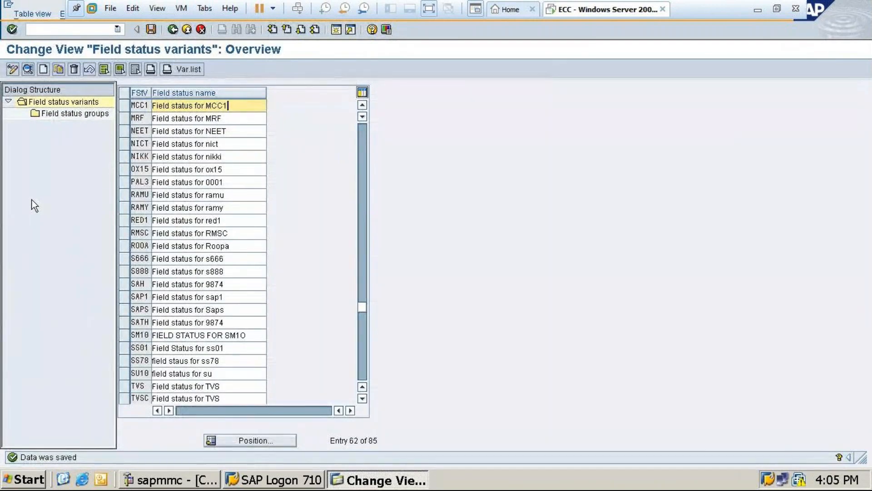
Step: Examine the field status groups copied into variant MCC1 and return to the list of field status variants
{"action": "left_click", "coordinate": [124, 105]}
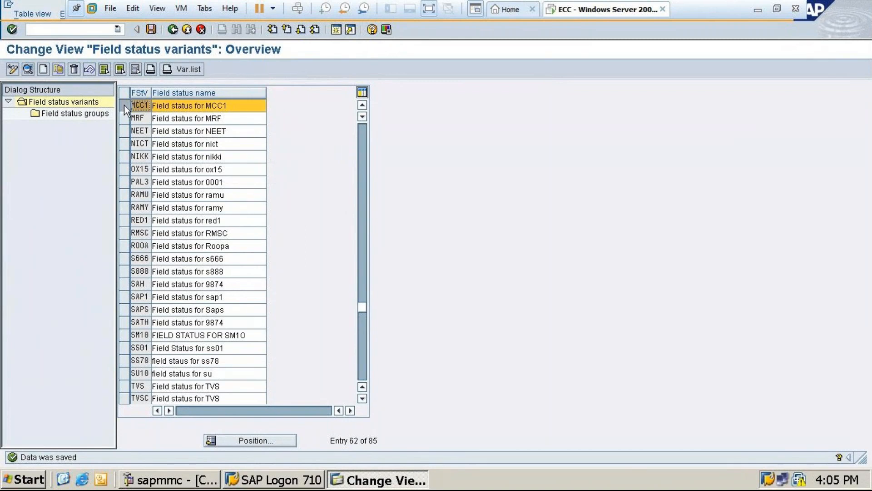
{"action": "double_click", "coordinate": [65, 112]}
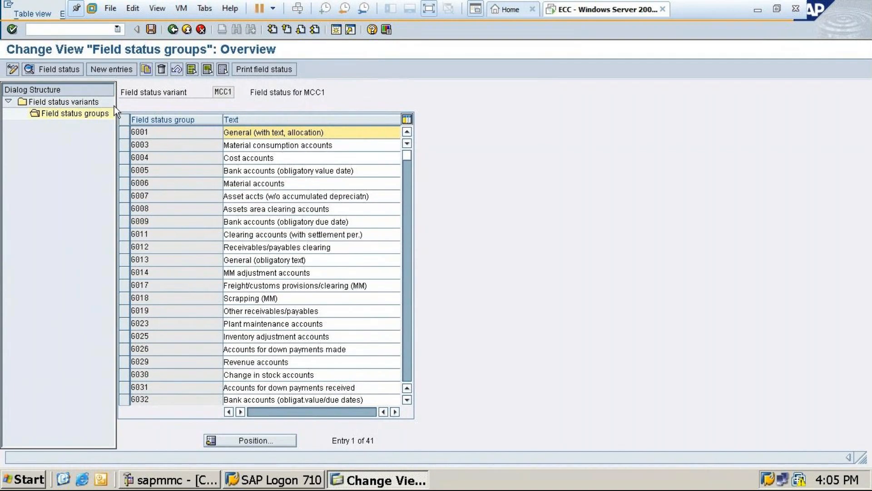
{"action": "double_click", "coordinate": [97, 103]}
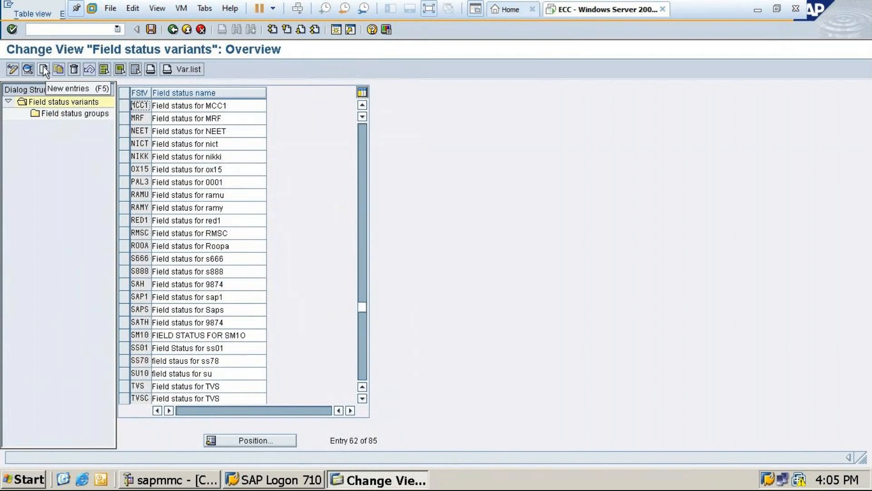
Step: Create a new field status variant MCC2 named "Field status for MCC2" without a template and save it
{"action": "left_click", "coordinate": [45, 70]}
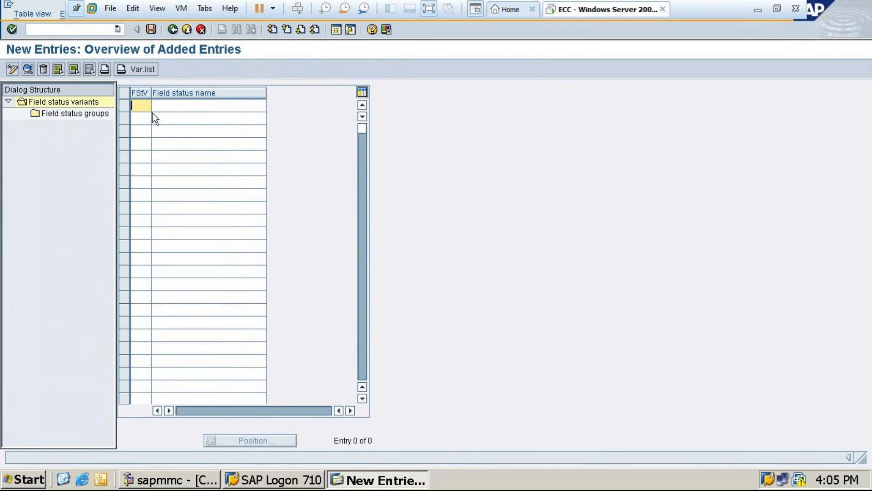
{"action": "type", "text": "Mcc2"}
{"action": "key", "text": "Tab"}
{"action": "type", "text": "f"}
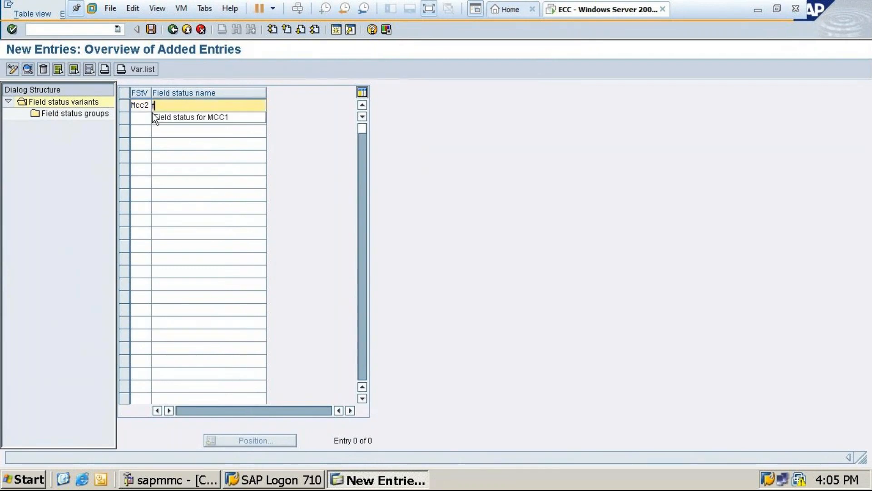
{"action": "key", "text": "Down"}
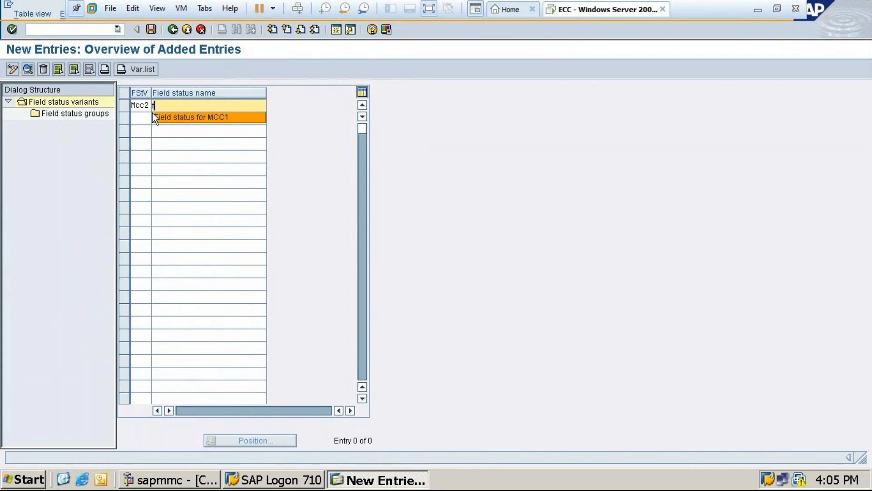
{"action": "key", "text": "Return"}
{"action": "key", "text": "BackSpace"}
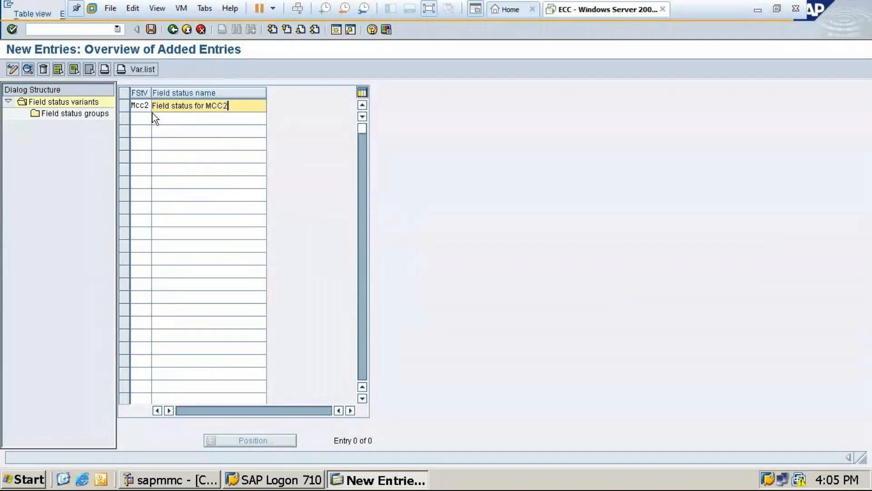
{"action": "type", "text": "2"}
{"action": "key", "text": "Return"}
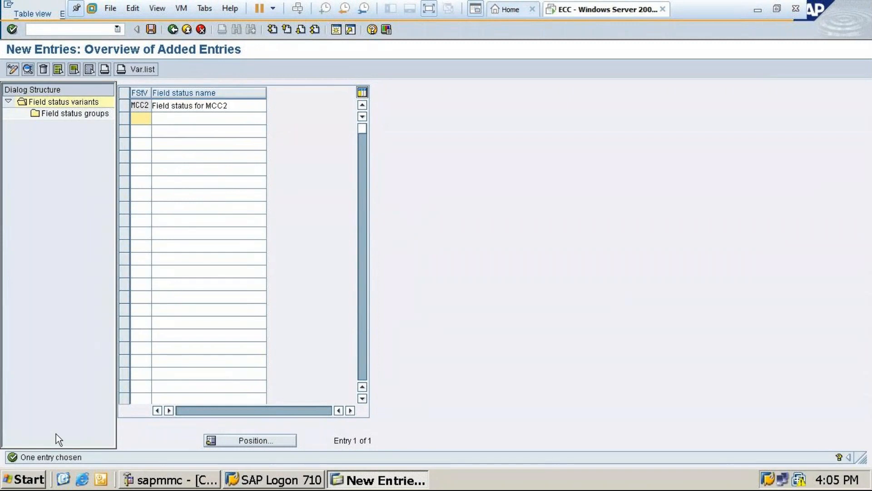
{"action": "left_click", "coordinate": [151, 28]}
Step: Add field status group G001 with the text "General text" to variant MCC2, save it and return to the groups overview
{"action": "left_click", "coordinate": [127, 107]}
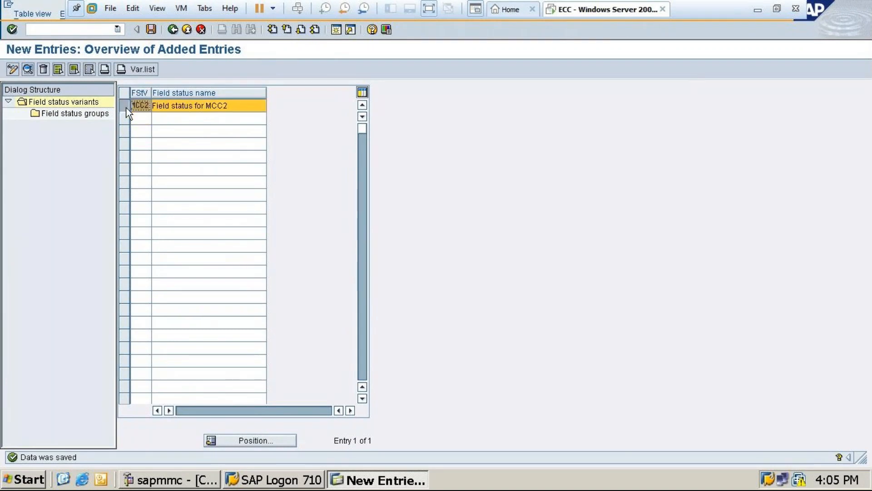
{"action": "double_click", "coordinate": [76, 114]}
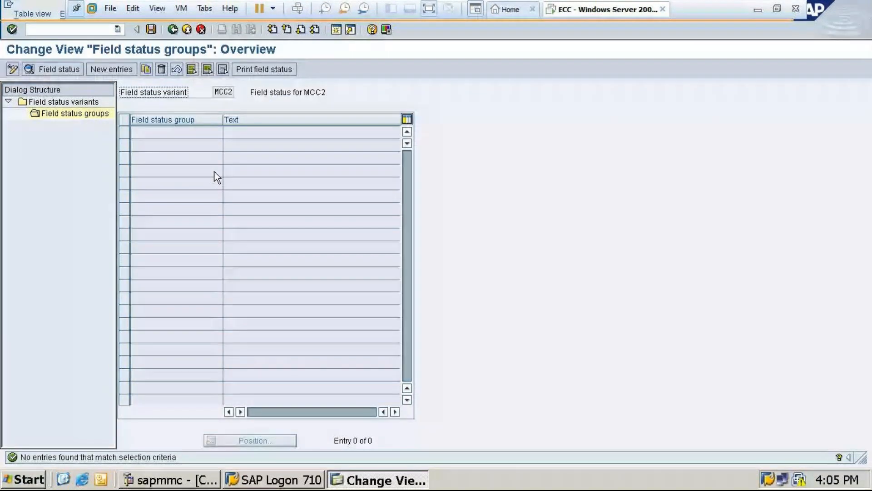
{"action": "left_click", "coordinate": [117, 64]}
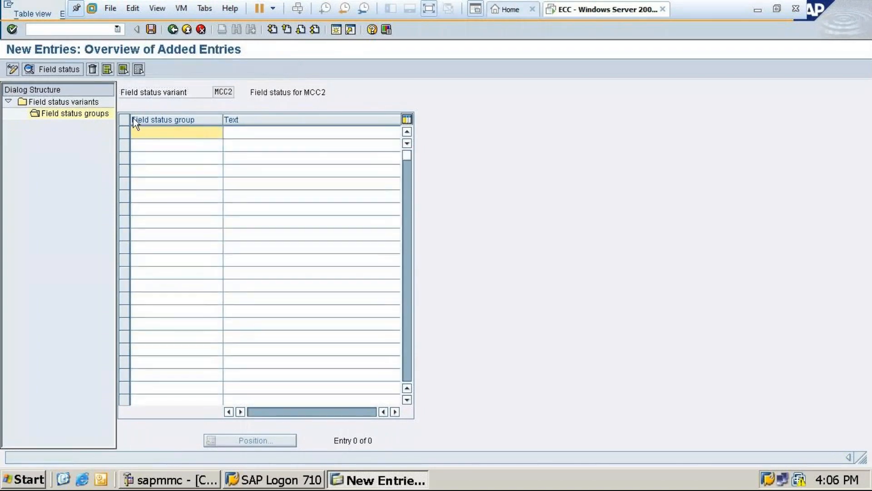
{"action": "type", "text": "G001"}
{"action": "key", "text": "Tab"}
{"action": "type", "text": "General tex"}
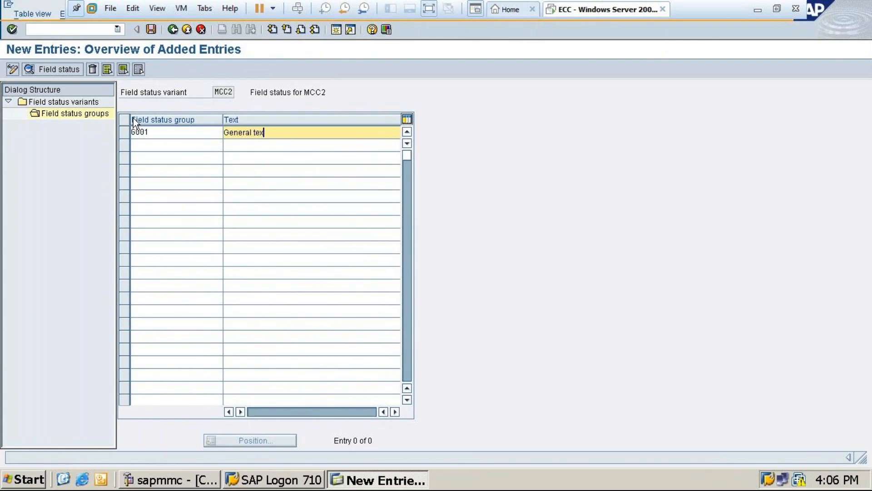
{"action": "type", "text": "t"}
{"action": "left_click", "coordinate": [153, 31]}
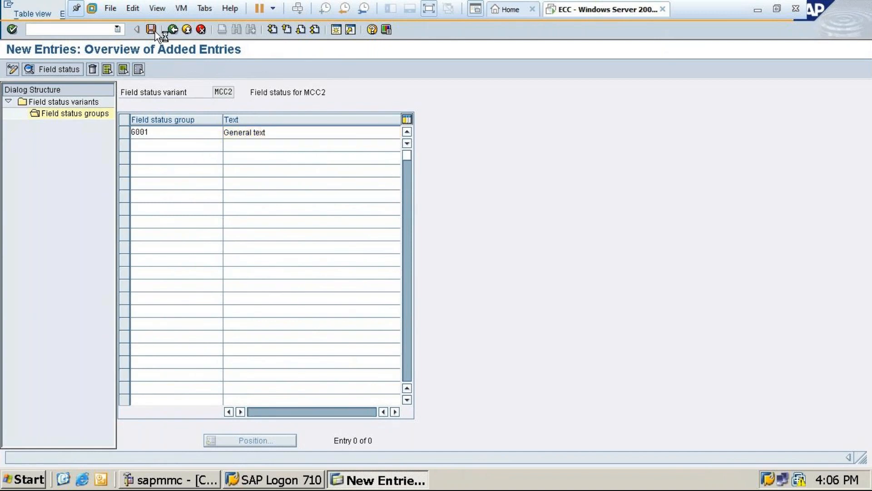
{"action": "left_click", "coordinate": [166, 31]}
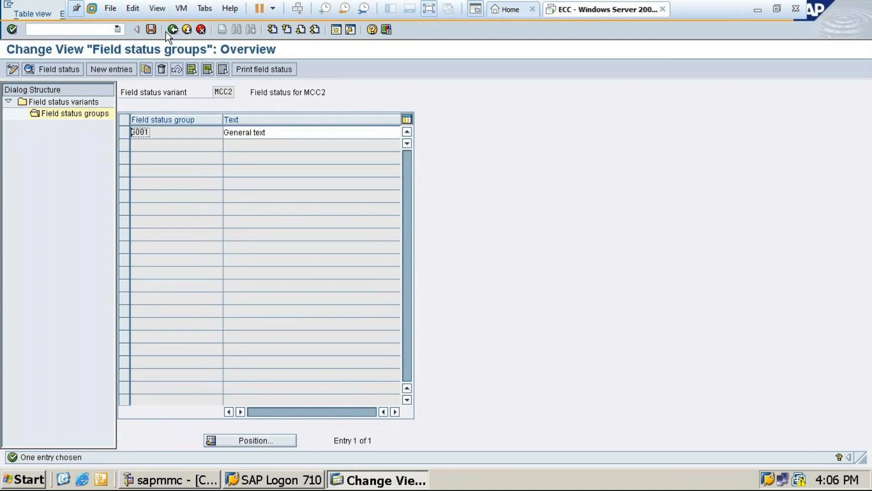
Step: Leave the groups of variant MCC2 and return to the overview of all field status variants
{"action": "left_click", "coordinate": [173, 30]}
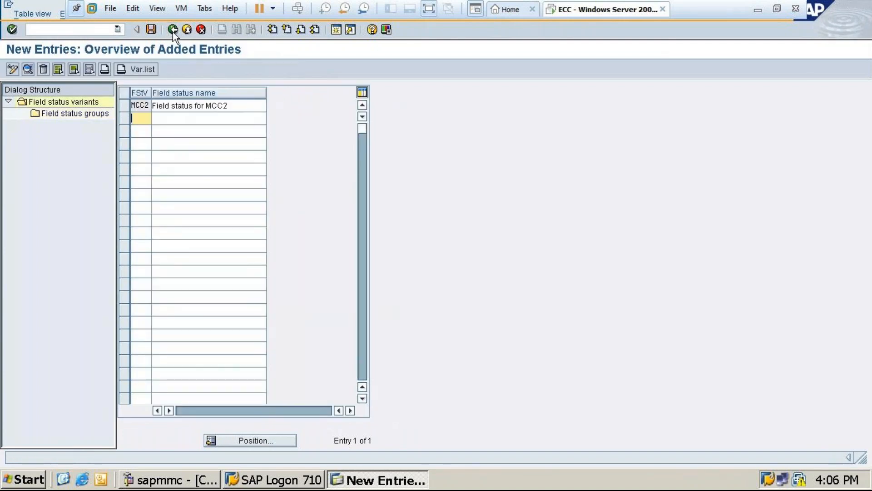
{"action": "left_click", "coordinate": [173, 30]}
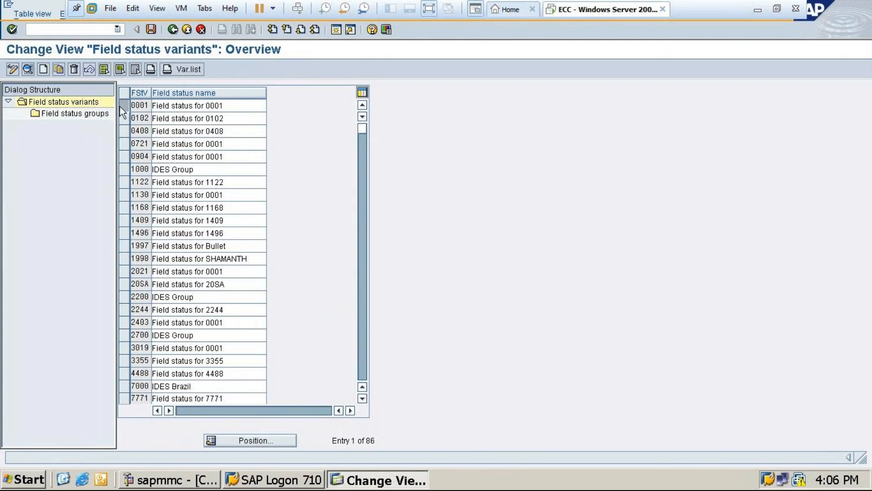
{"action": "left_click", "coordinate": [122, 107]}
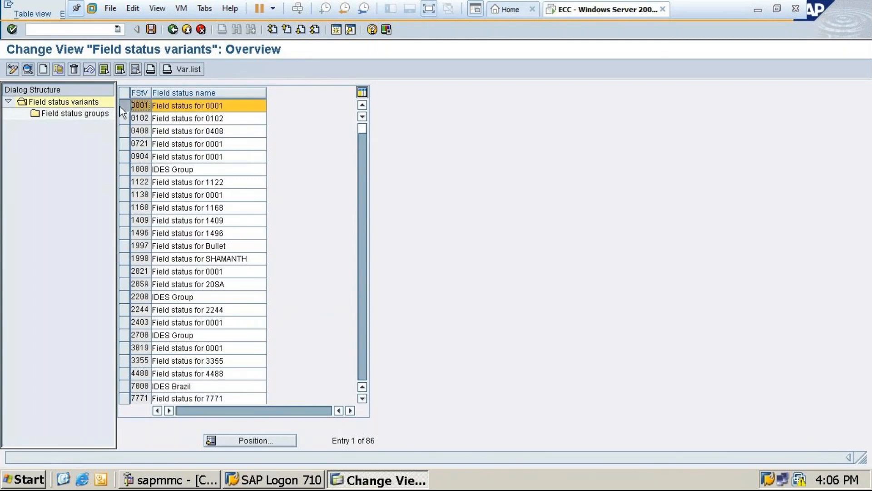
{"action": "key", "text": "F6"}
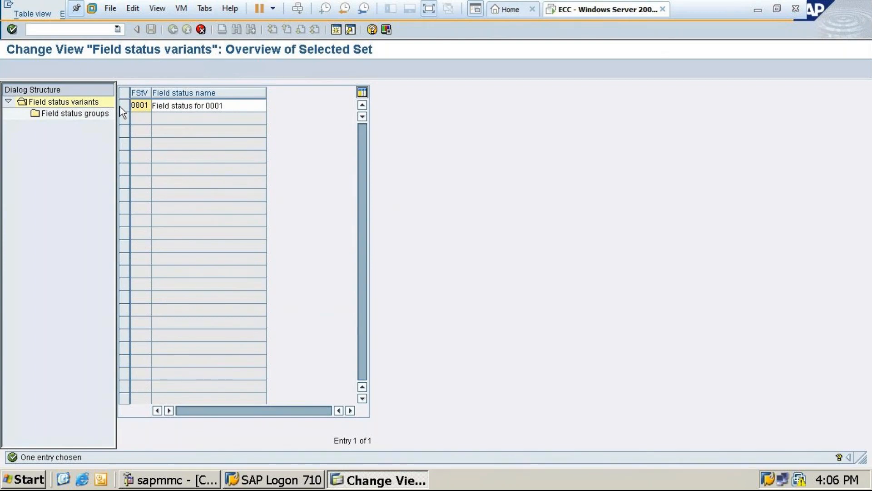
{"action": "key", "text": "F3"}
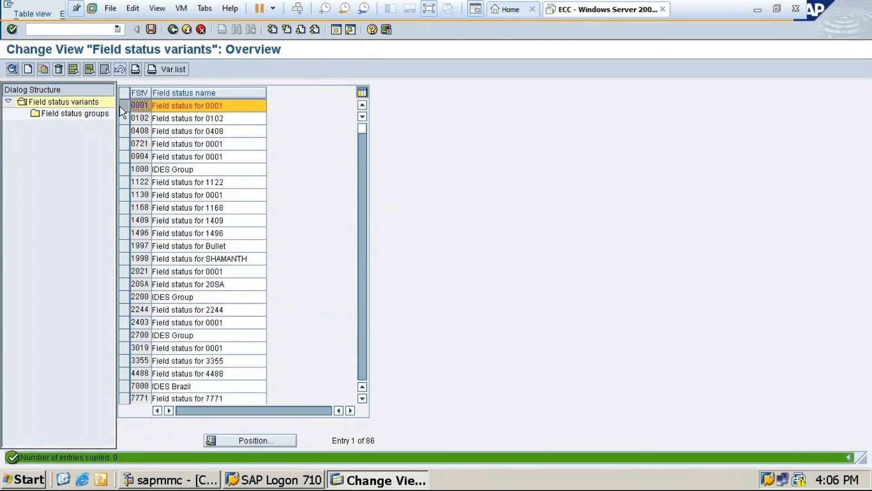
{"action": "left_click", "coordinate": [124, 105]}
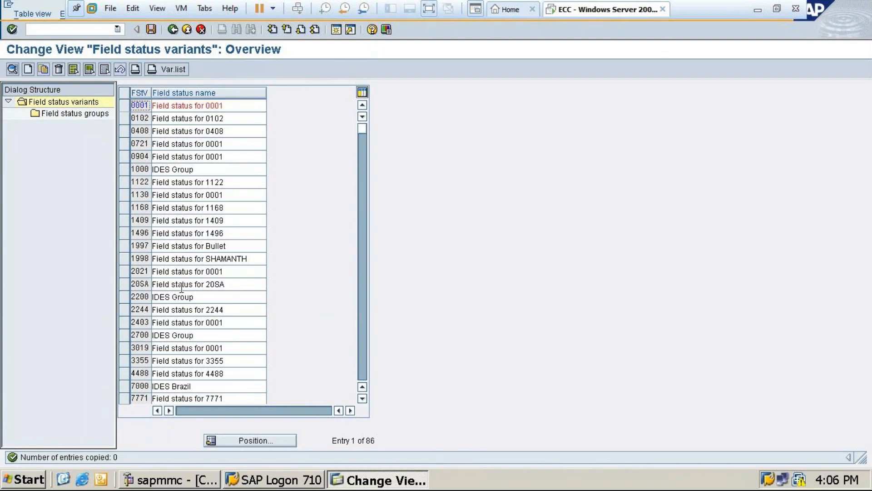
Step: Locate field status variant MCC1 in the list and open its field status groups
{"action": "left_click", "coordinate": [251, 444]}
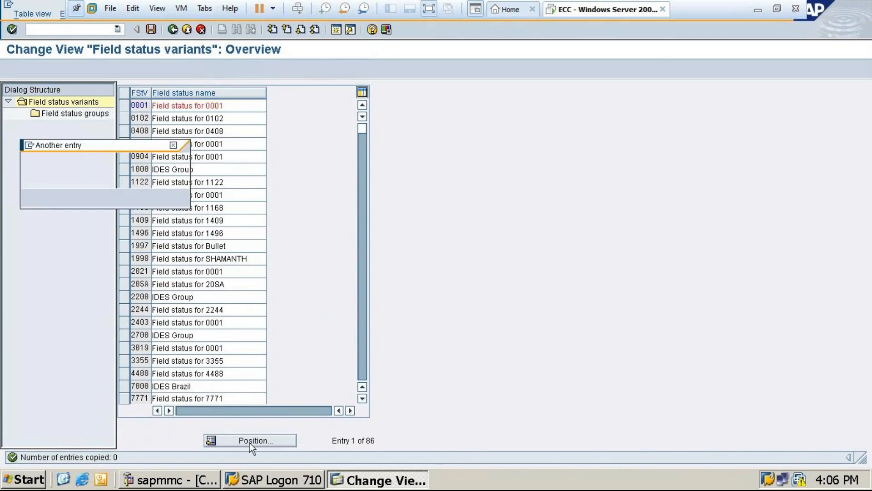
{"action": "type", "text": "mcc1"}
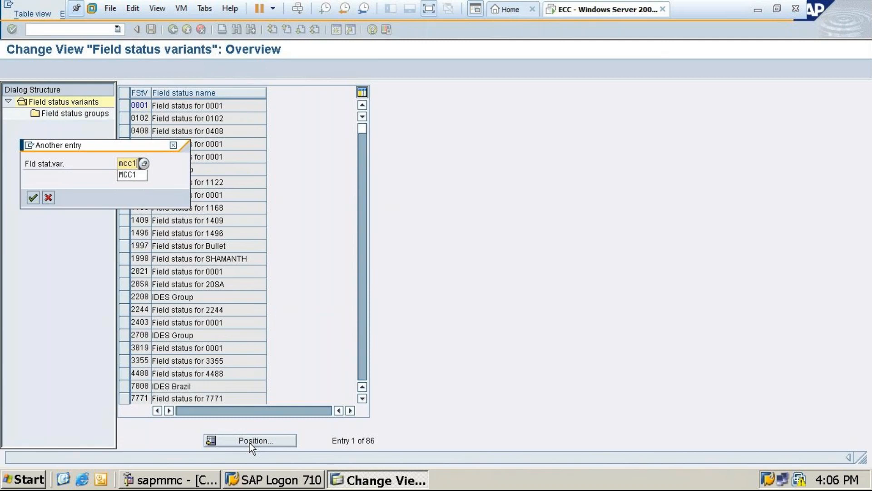
{"action": "key", "text": "Return"}
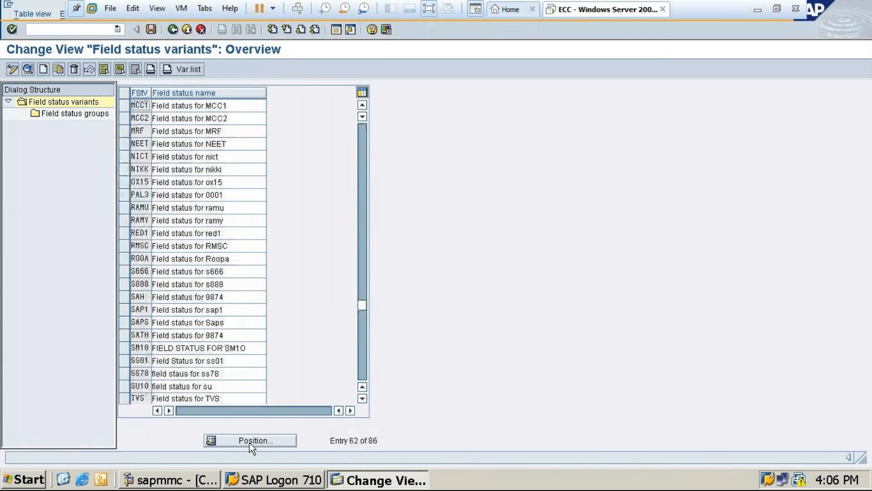
{"action": "left_click", "coordinate": [124, 109]}
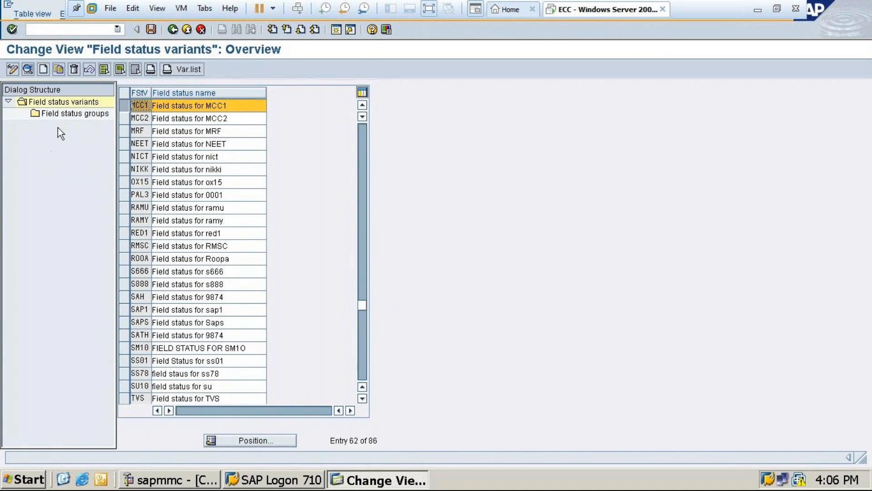
{"action": "double_click", "coordinate": [73, 115]}
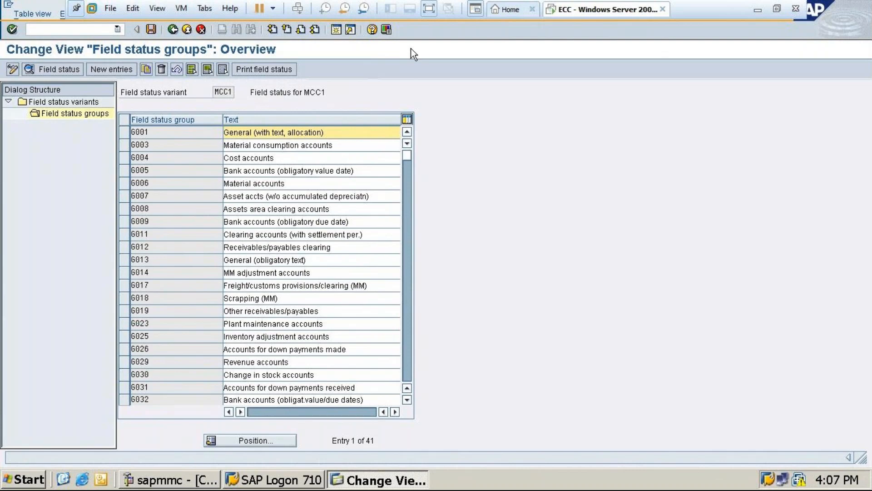
{"action": "left_click", "coordinate": [755, 7]}
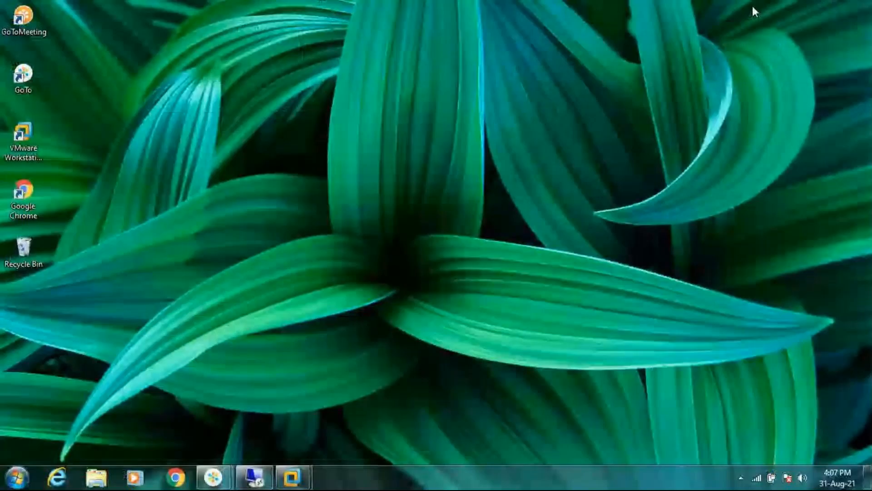
{"action": "left_click", "coordinate": [254, 476]}
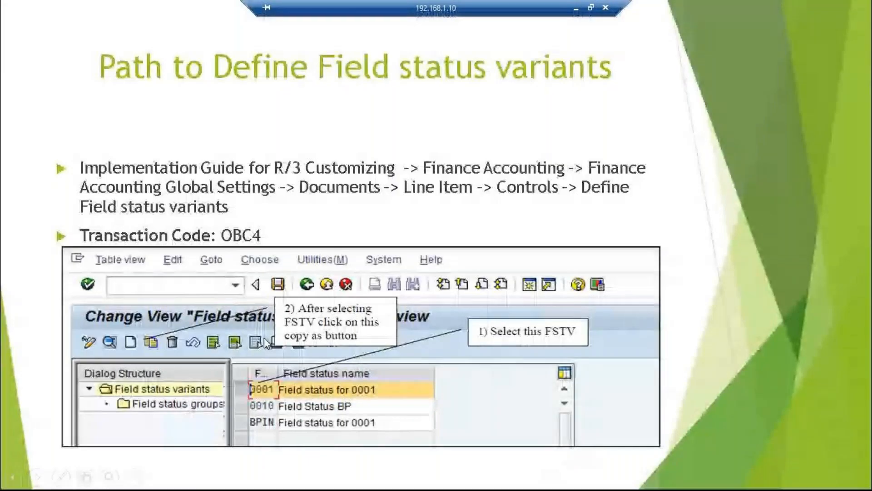
{"action": "left_click", "coordinate": [266, 343]}
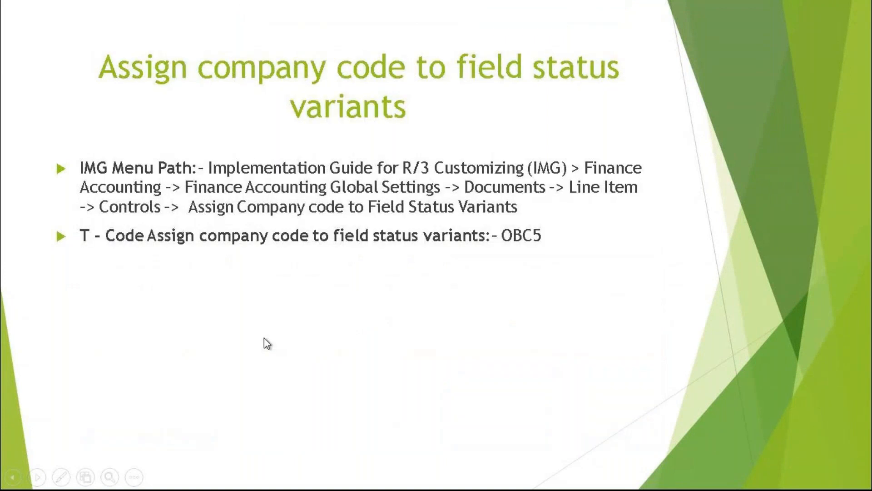
{"action": "left_click", "coordinate": [265, 339]}
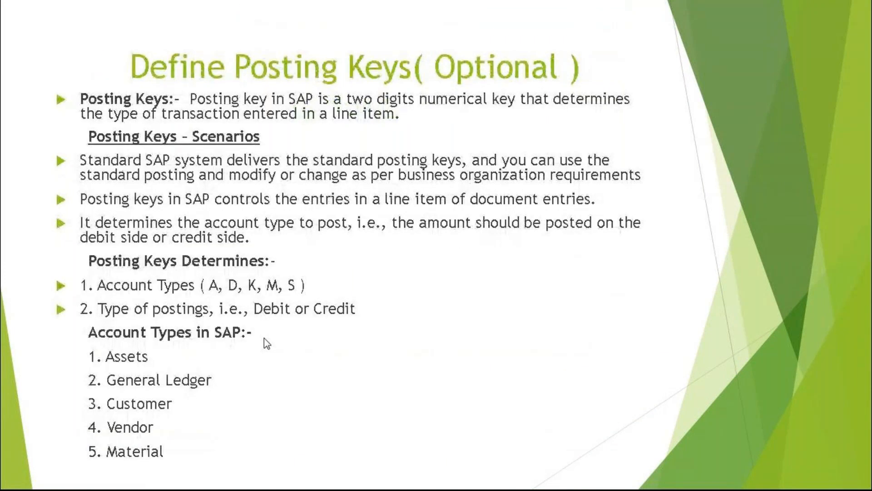
{"action": "key", "text": "Left"}
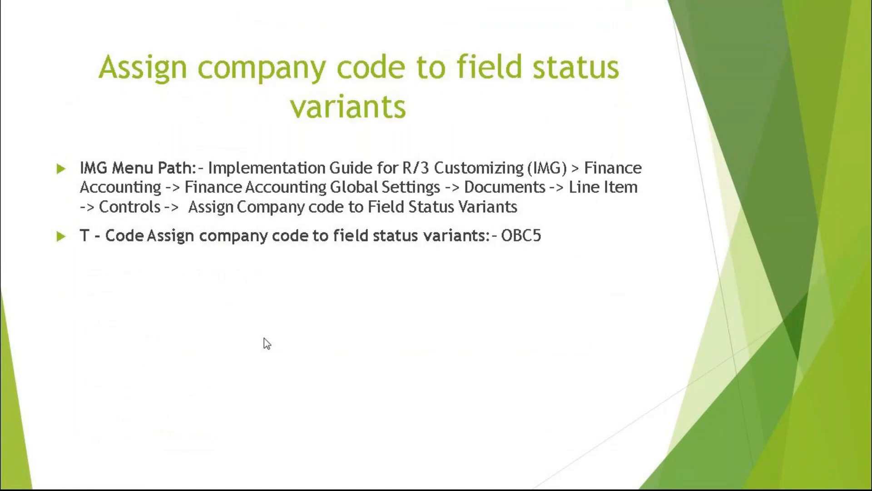
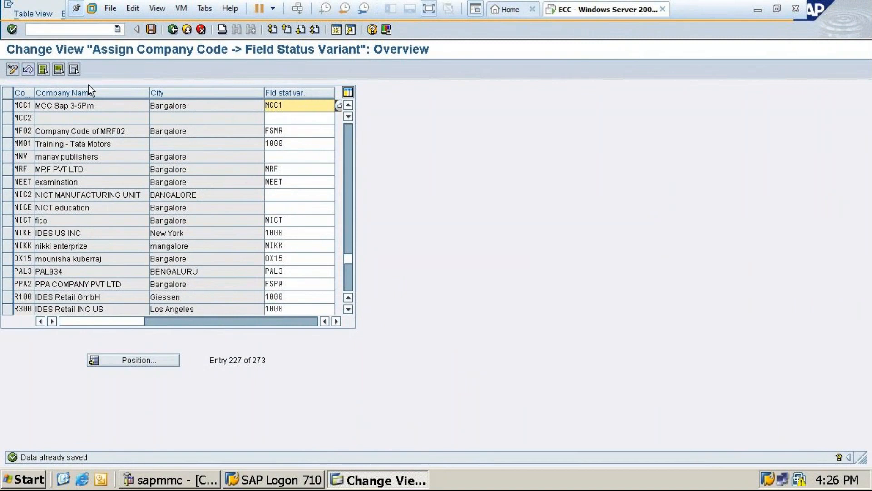
Step: Open the posting key configuration list with transaction code /nob41
{"action": "left_click", "coordinate": [64, 32]}
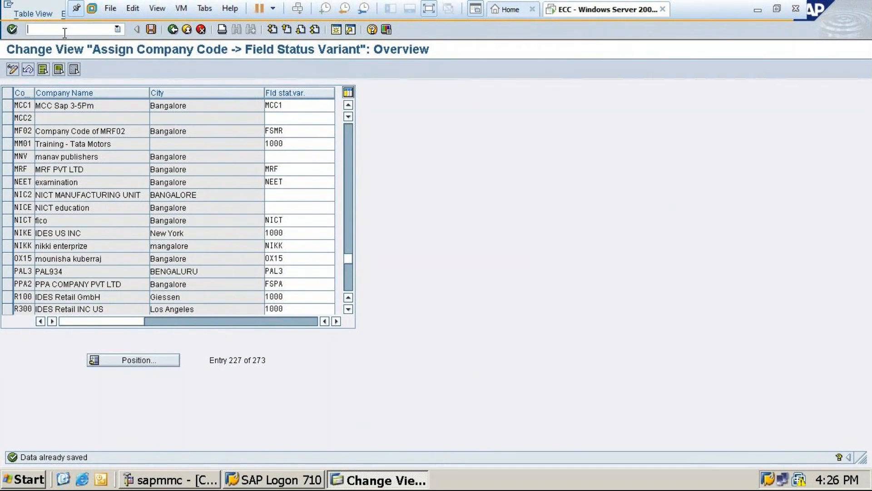
{"action": "type", "text": "/nob41"}
{"action": "key", "text": "Return"}
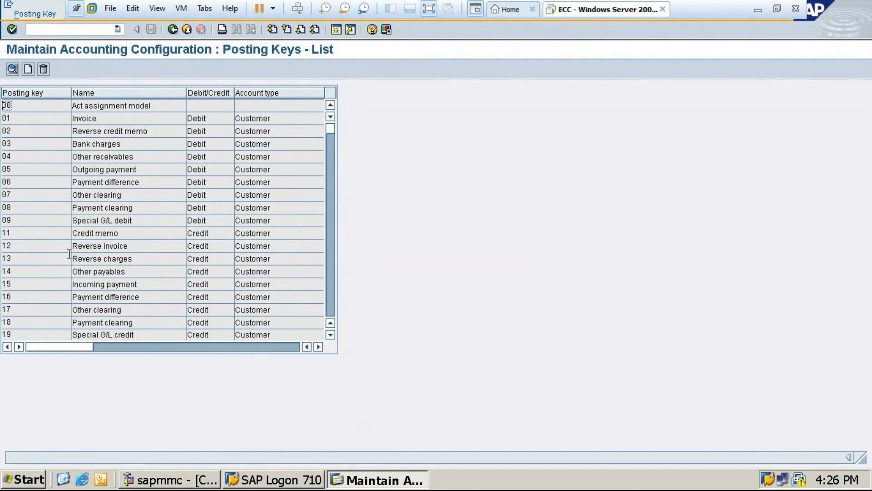
{"action": "left_click", "coordinate": [27, 73]}
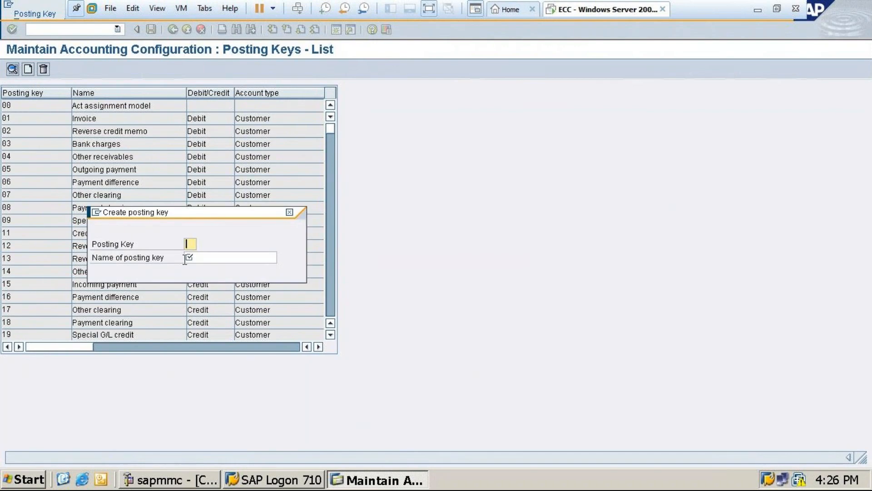
{"action": "left_click", "coordinate": [209, 256]}
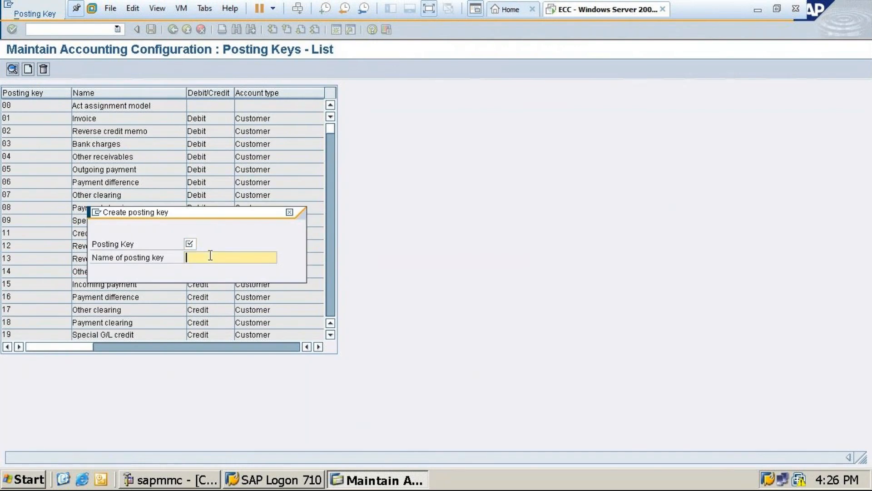
{"action": "left_click", "coordinate": [290, 212]}
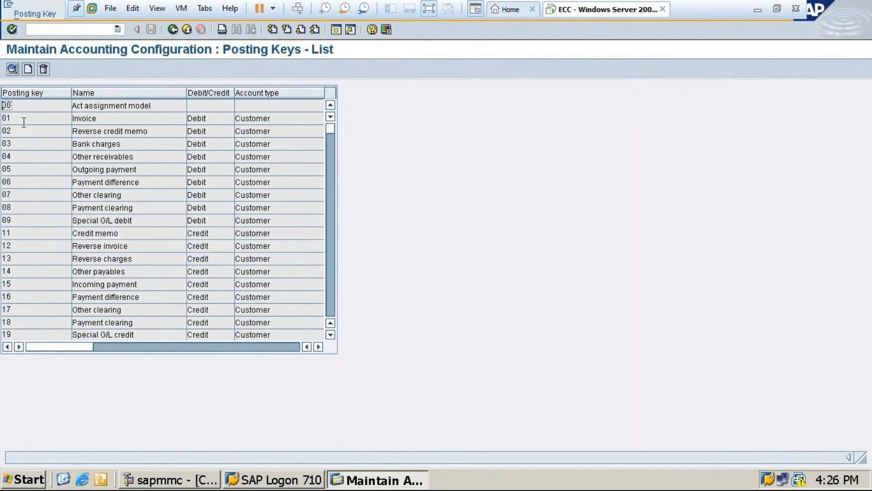
Step: Examine the detail settings of posting keys 02 (Reverse credit memo) and 03 (Bank charges), including the reversal posting key, and return to the list
{"action": "double_click", "coordinate": [46, 131]}
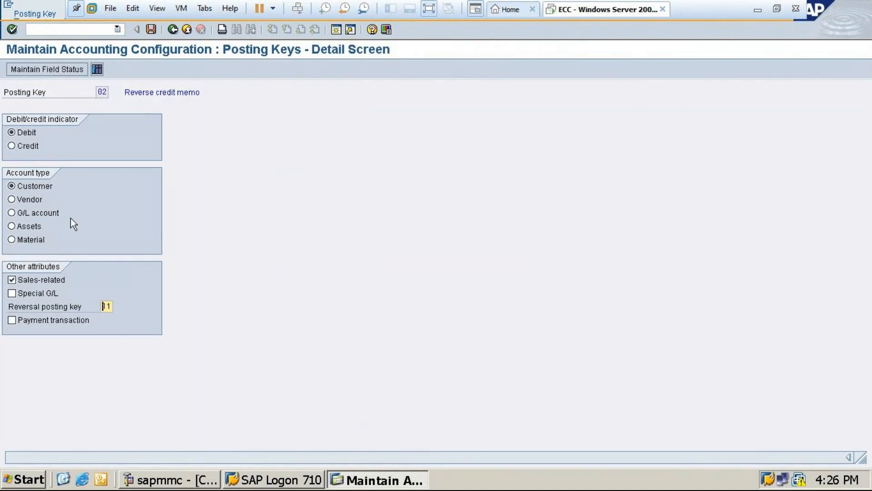
{"action": "left_click", "coordinate": [173, 31]}
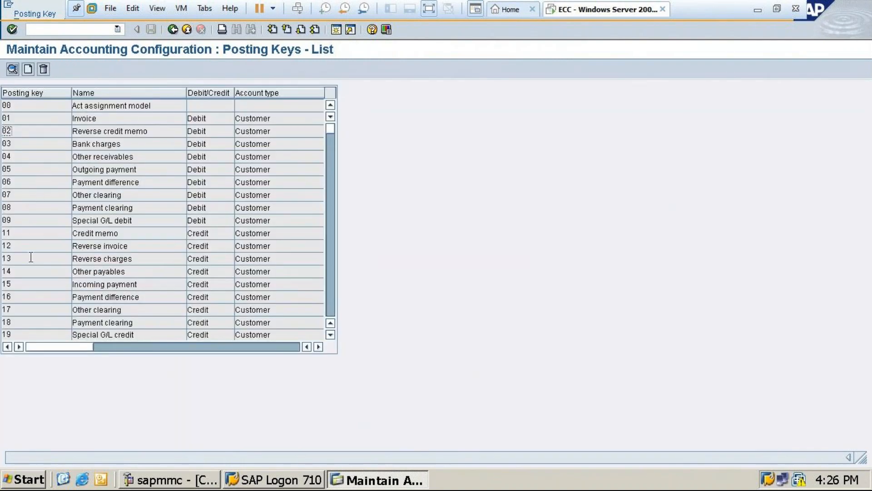
{"action": "double_click", "coordinate": [40, 148]}
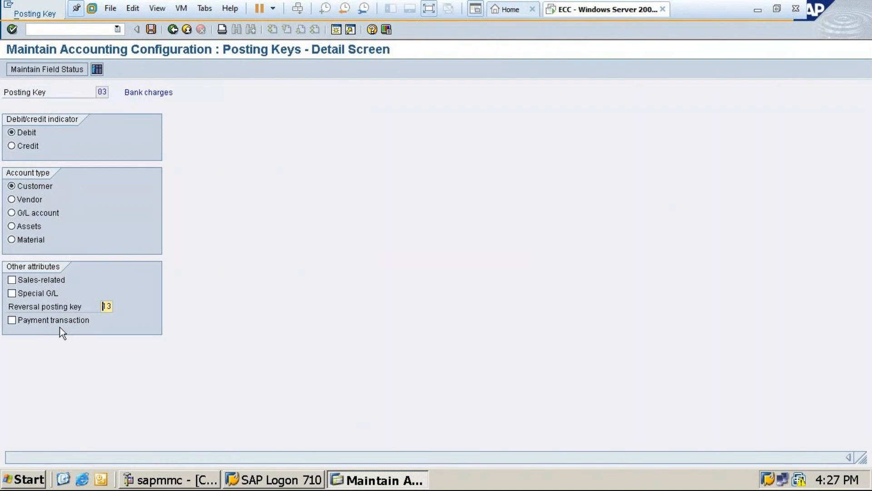
{"action": "left_click", "coordinate": [109, 304]}
{"action": "left_click", "coordinate": [174, 30]}
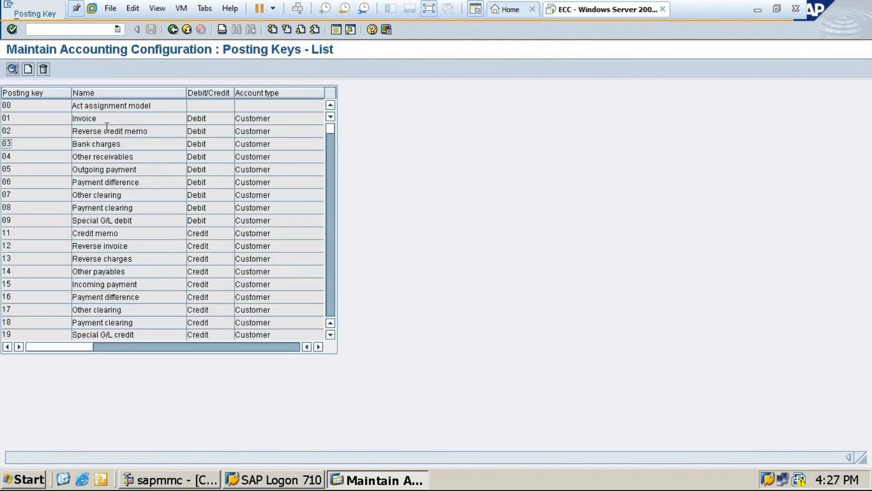
Step: Look through the posting key list from the customer keys past the vendor keys to the G/L account and asset keys
{"action": "key", "text": "Down"}
{"action": "key", "text": "Down"}
{"action": "key", "text": "Down"}
{"action": "key", "text": "Down"}
{"action": "key", "text": "Down"}
{"action": "key", "text": "Down"}
{"action": "key", "text": "Down"}
{"action": "key", "text": "Down"}
{"action": "key", "text": "Down"}
{"action": "key", "text": "Down"}
{"action": "key", "text": "Down"}
{"action": "key", "text": "Down"}
{"action": "key", "text": "Down"}
{"action": "key", "text": "Down"}
{"action": "key", "text": "Down"}
{"action": "left_click", "coordinate": [331, 335]}
{"action": "left_click", "coordinate": [331, 335]}
{"action": "left_click", "coordinate": [331, 334]}
{"action": "left_click", "coordinate": [332, 335]}
{"action": "left_click", "coordinate": [331, 335]}
{"action": "left_click", "coordinate": [330, 335]}
{"action": "left_click", "coordinate": [331, 335]}
{"action": "left_click", "coordinate": [331, 335]}
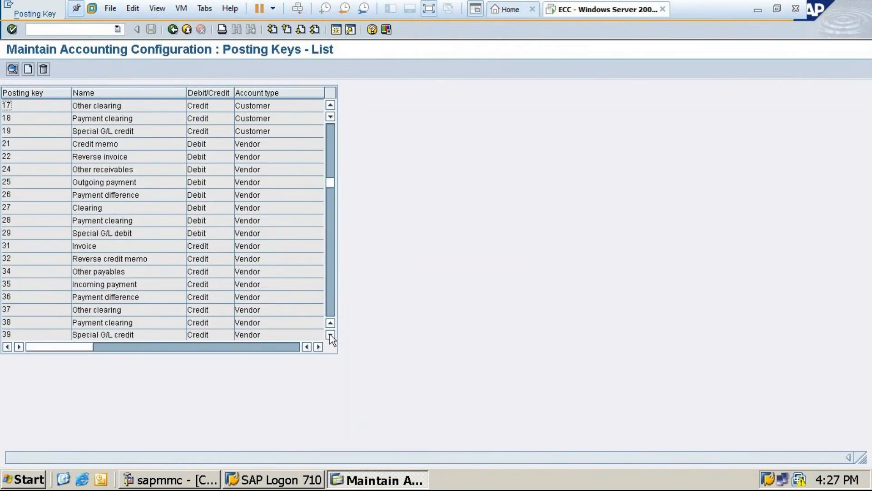
{"action": "left_click", "coordinate": [330, 334]}
{"action": "left_click", "coordinate": [329, 335]}
{"action": "left_click", "coordinate": [330, 335]}
{"action": "left_click", "coordinate": [331, 334]}
{"action": "left_click", "coordinate": [330, 335]}
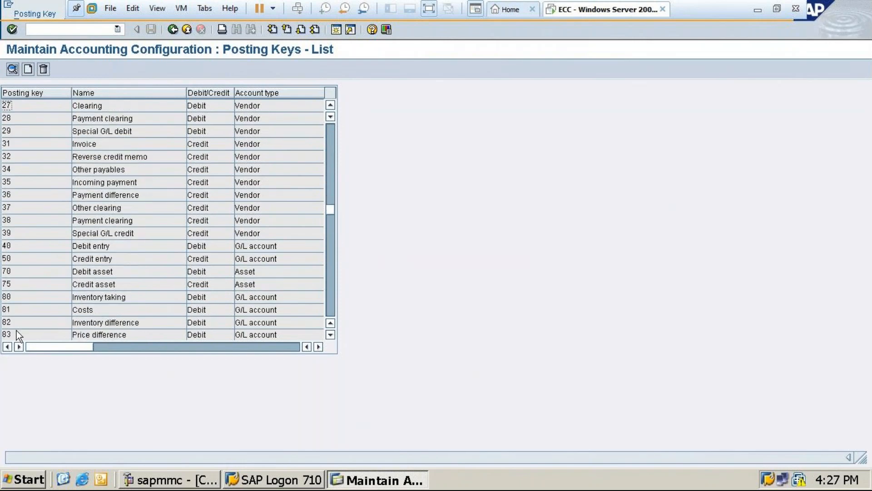
Step: Compare the debit/credit indicator, account type and reversal key of posting keys 40 (Debit entry) and 50 (Credit entry), ending in the list
{"action": "double_click", "coordinate": [126, 242]}
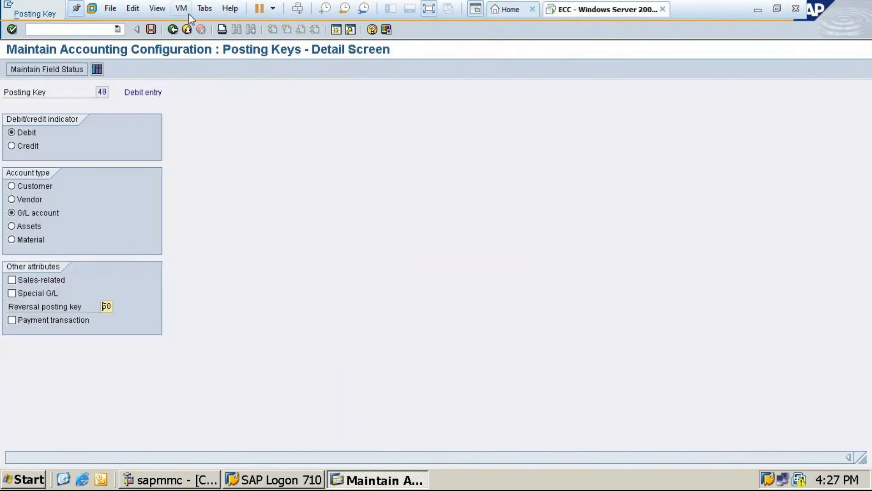
{"action": "left_click", "coordinate": [173, 29]}
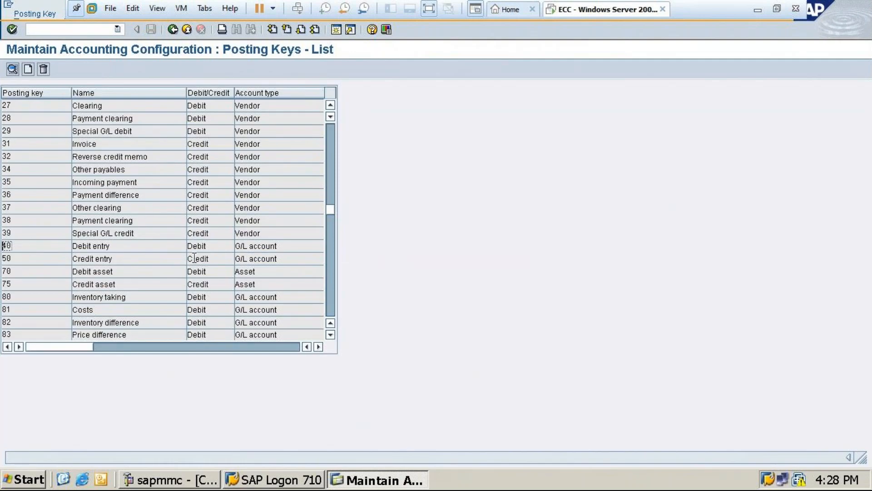
{"action": "double_click", "coordinate": [49, 250]}
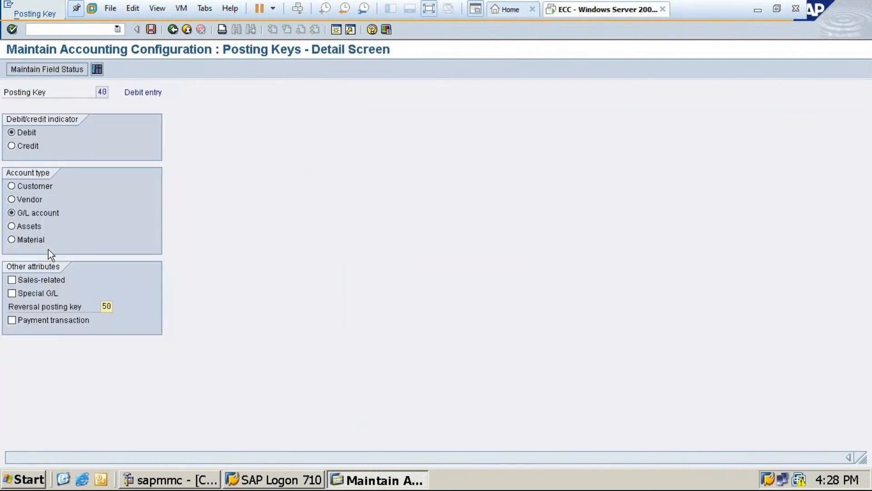
{"action": "left_click", "coordinate": [172, 29]}
{"action": "double_click", "coordinate": [54, 263]}
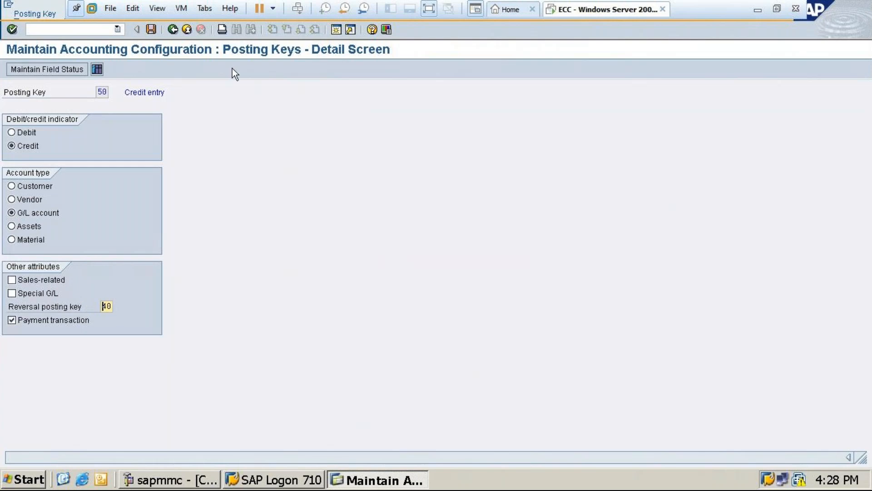
{"action": "left_click", "coordinate": [175, 34]}
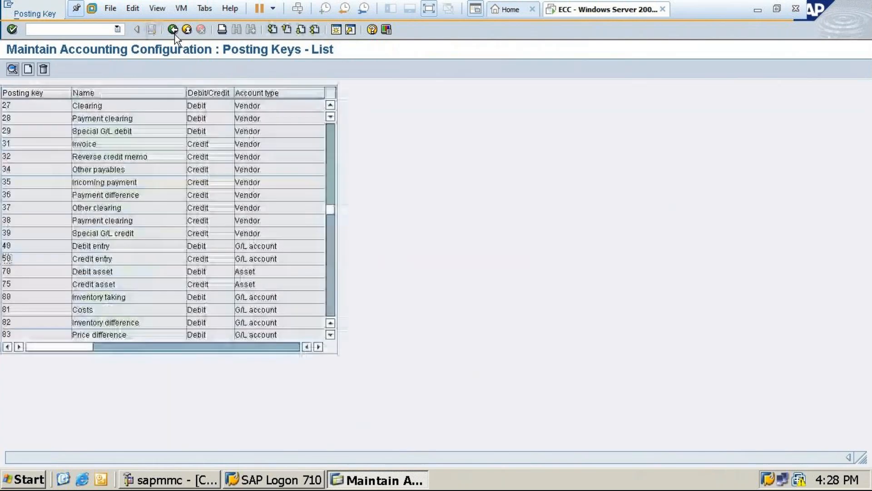
{"action": "double_click", "coordinate": [97, 246]}
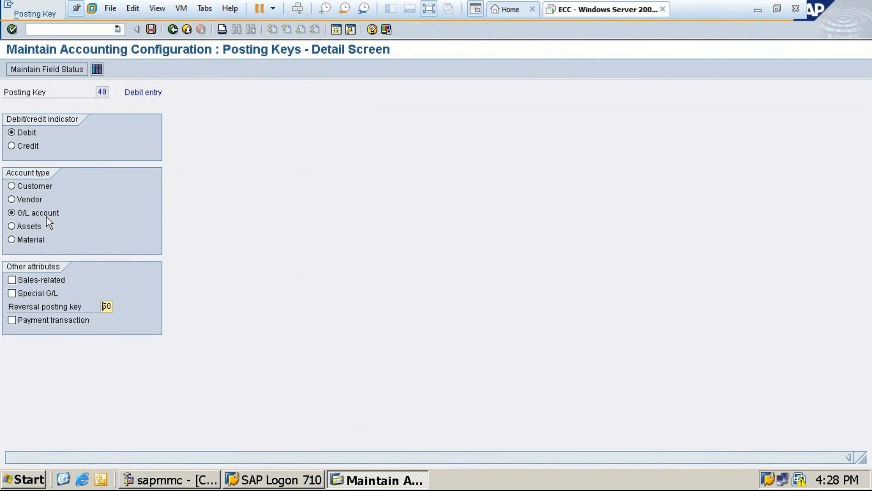
{"action": "left_click", "coordinate": [172, 30]}
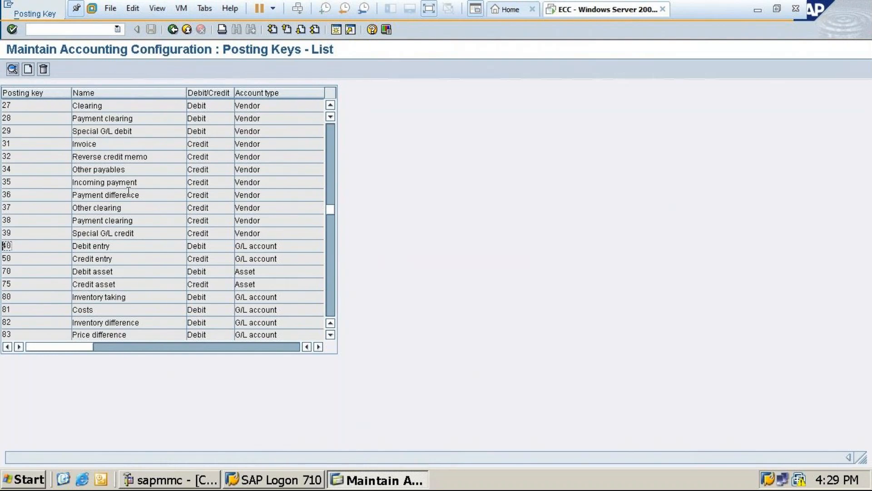
Step: Examine the remaining posting keys through 99 and the detail settings of posting key 90 (Inventory taking), ending in the list
{"action": "left_click", "coordinate": [303, 238]}
{"action": "left_click", "coordinate": [331, 325]}
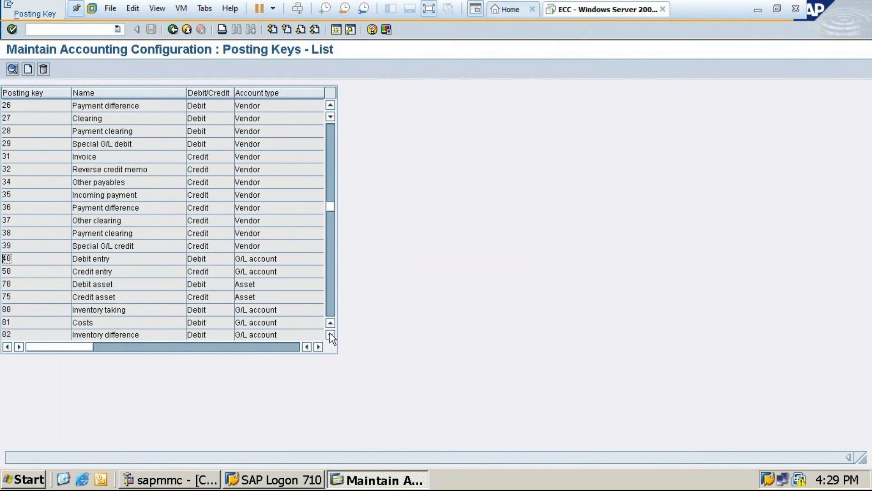
{"action": "left_click_drag", "start_coordinate": [330, 335], "coordinate": [330, 335]}
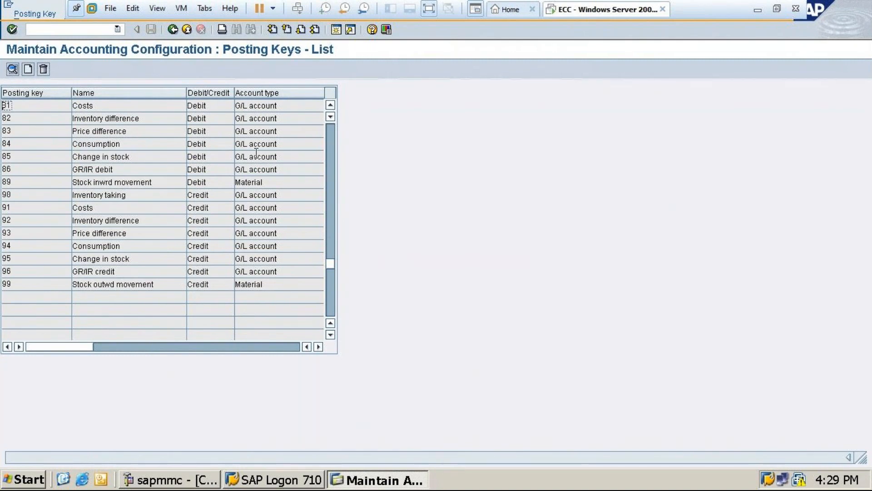
{"action": "double_click", "coordinate": [34, 190]}
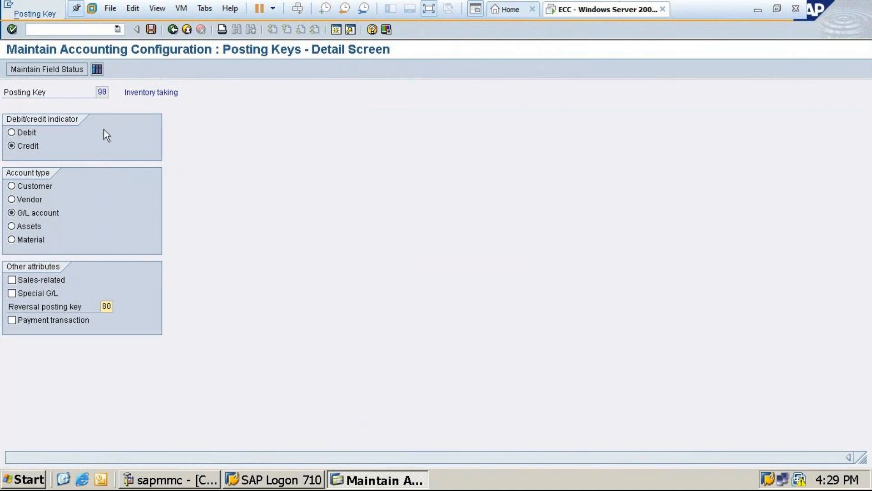
{"action": "left_click", "coordinate": [173, 29]}
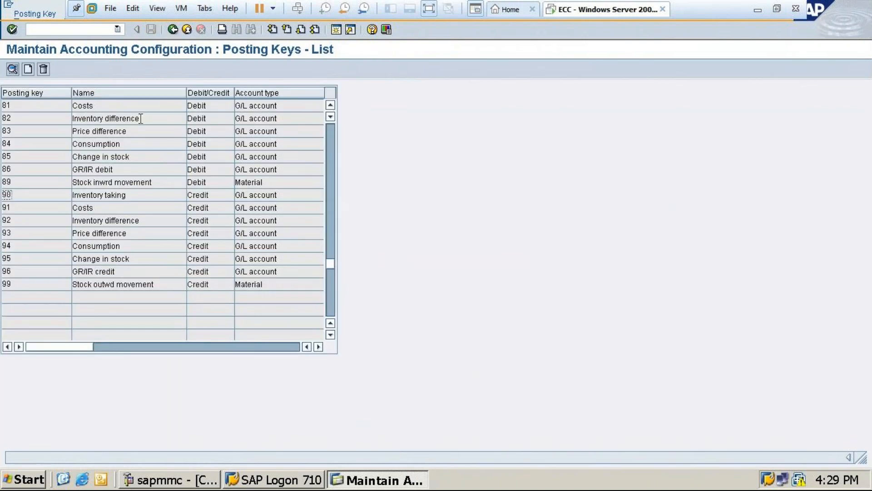
Step: Look back through the posting key list from the inventory and material keys to the asset, G/L account and last vendor keys
{"action": "left_click", "coordinate": [331, 105]}
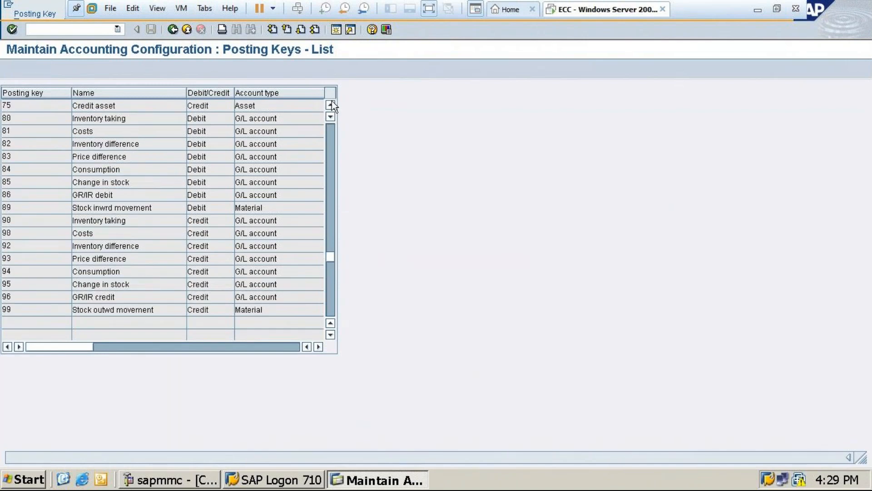
{"action": "left_click", "coordinate": [331, 105]}
{"action": "left_click", "coordinate": [331, 105]}
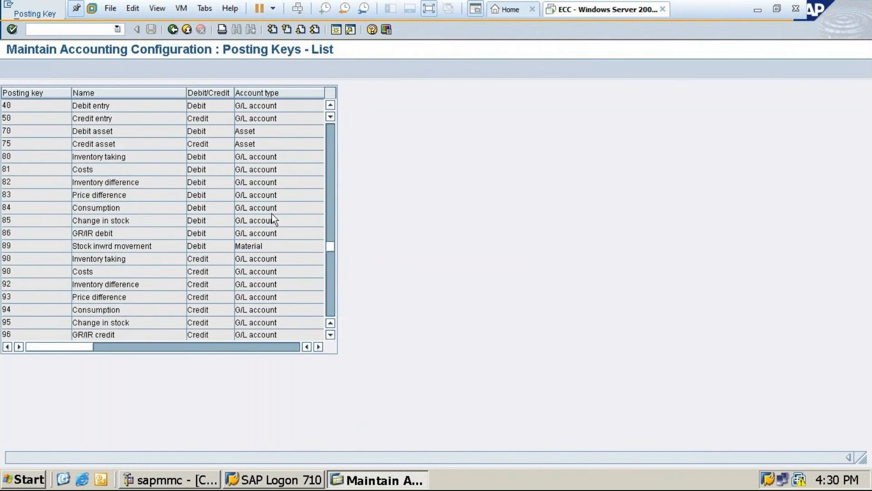
{"action": "scroll", "coordinate": [272, 214], "scroll_direction": "up", "scroll_amount": 1}
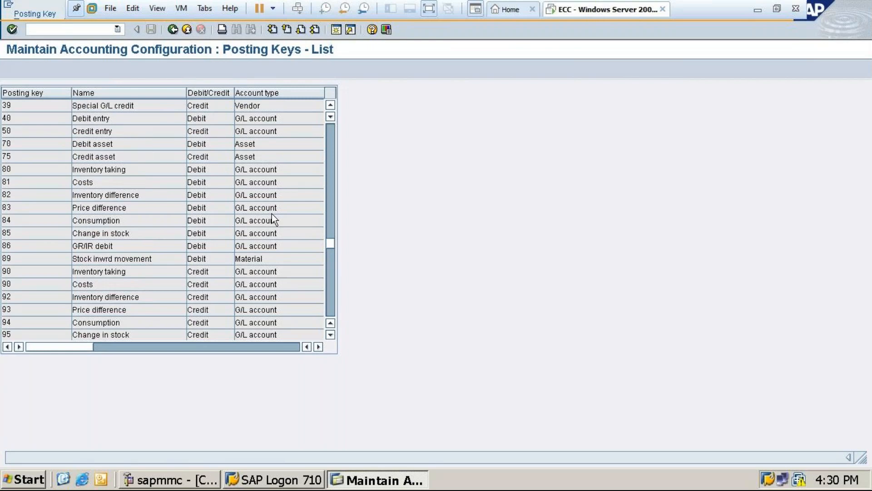
{"action": "scroll", "coordinate": [271, 213], "scroll_direction": "up", "scroll_amount": 2}
{"action": "scroll", "coordinate": [272, 220], "scroll_direction": "down", "scroll_amount": 1}
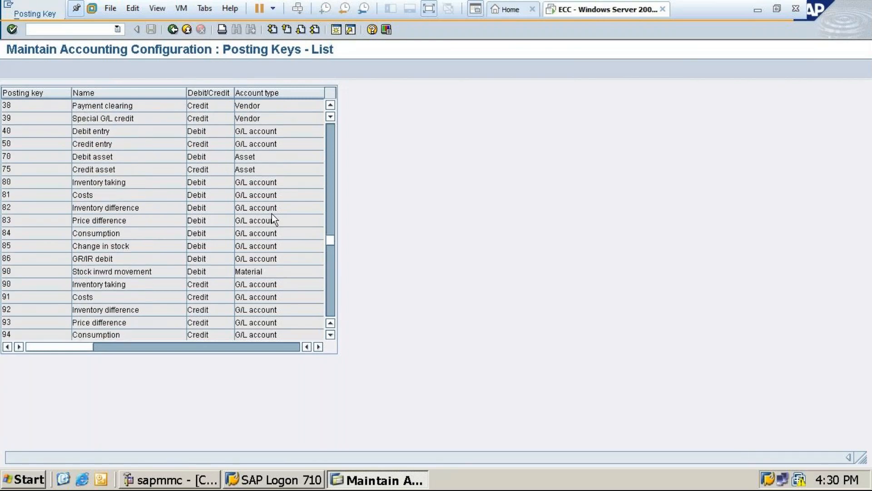
{"action": "scroll", "coordinate": [271, 213], "scroll_direction": "down", "scroll_amount": 2}
{"action": "scroll", "coordinate": [271, 214], "scroll_direction": "up", "scroll_amount": 2}
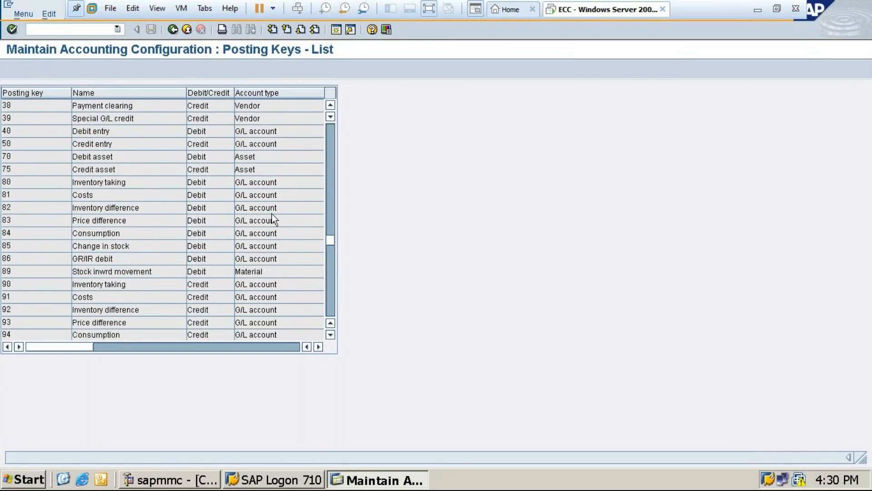
Step: Leave the posting key list and open the SAP Reference IMG with transaction code spro
{"action": "key", "text": "F3"}
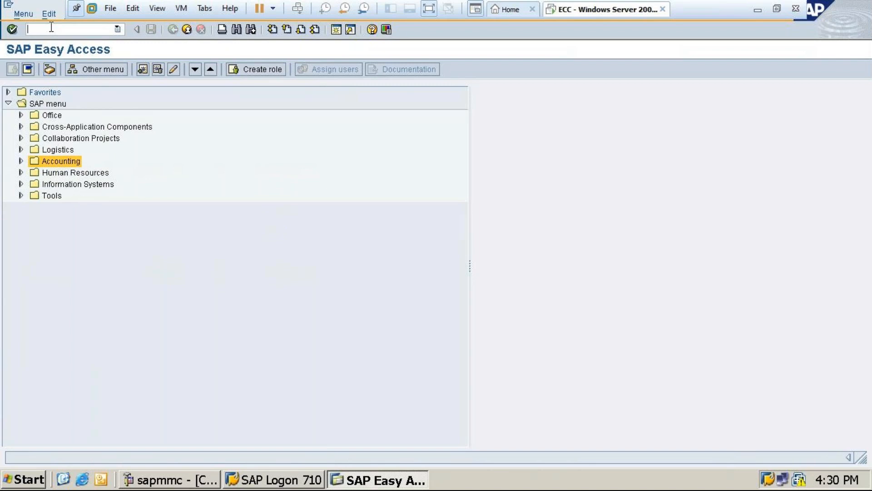
{"action": "type", "text": "ob"}
{"action": "key", "text": "BackSpace"}
{"action": "key", "text": "BackSpace"}
{"action": "type", "text": "spro"}
{"action": "key", "text": "Return"}
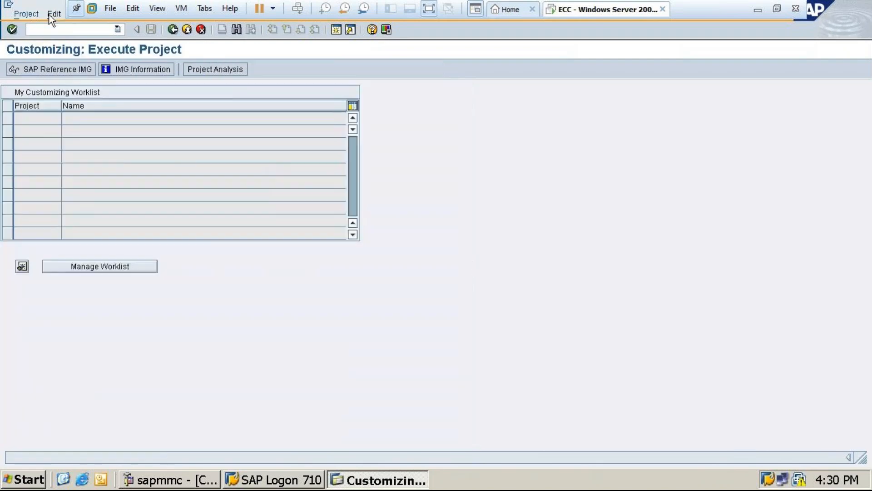
{"action": "left_click", "coordinate": [45, 71]}
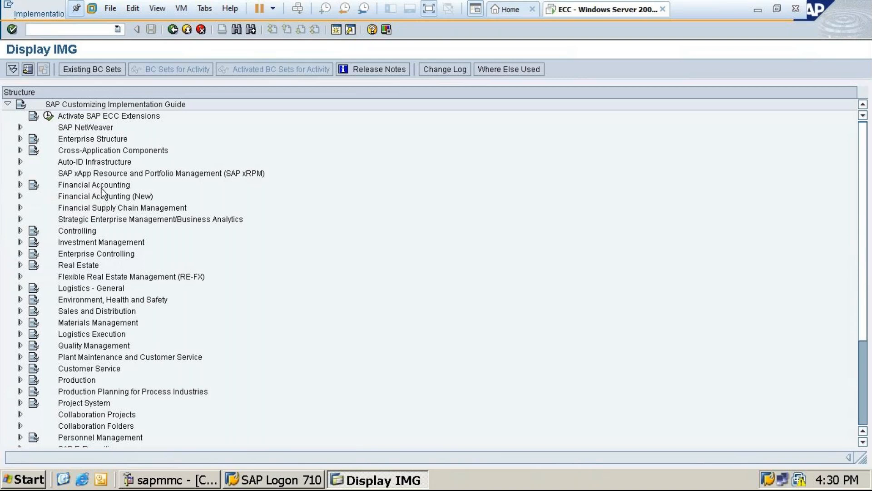
Step: Expand Financial Accounting and Financial Accounting (New) in the implementation guide and compare their subareas
{"action": "left_click", "coordinate": [19, 185]}
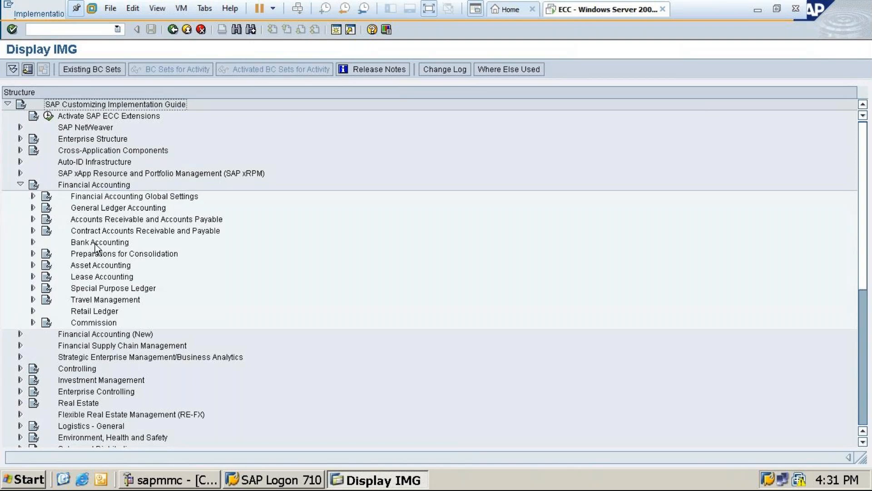
{"action": "left_click", "coordinate": [20, 335]}
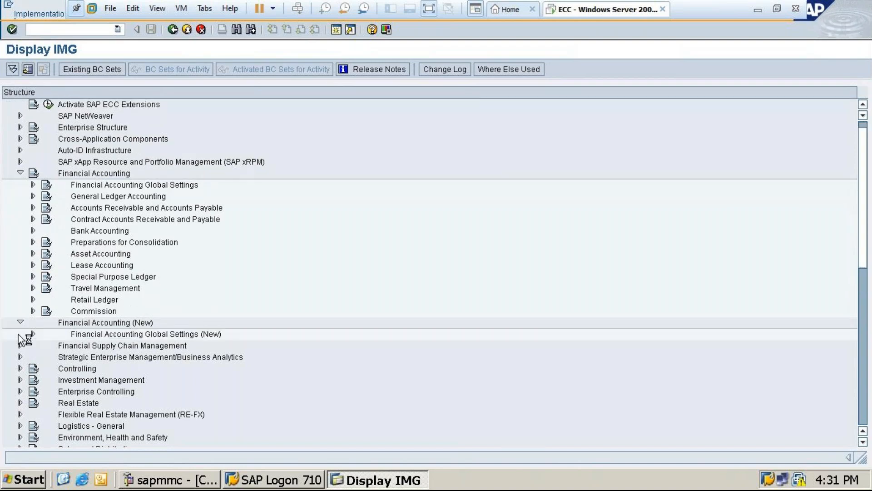
{"action": "left_click", "coordinate": [863, 441]}
{"action": "left_click", "coordinate": [865, 440]}
{"action": "left_click", "coordinate": [865, 441]}
{"action": "left_click", "coordinate": [865, 441]}
{"action": "left_click", "coordinate": [865, 441]}
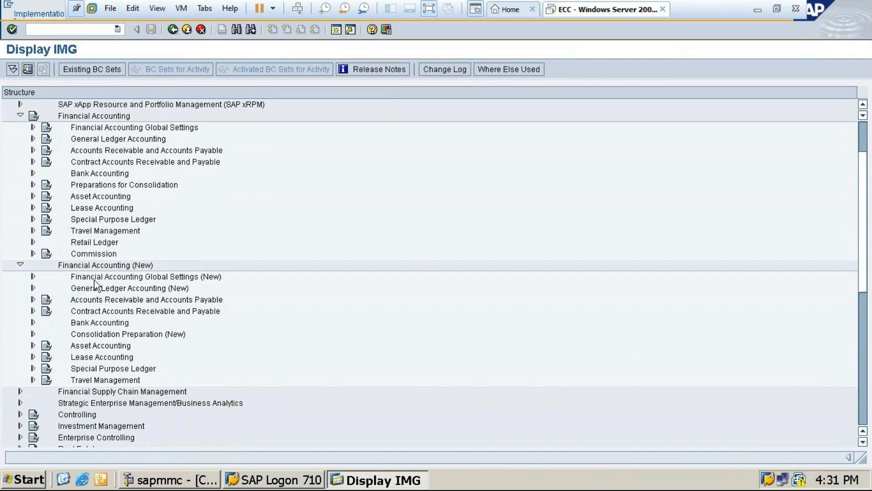
Step: Collapse the Financial Accounting (New) and Financial Accounting nodes and return to the start of the implementation guide
{"action": "left_click", "coordinate": [20, 265]}
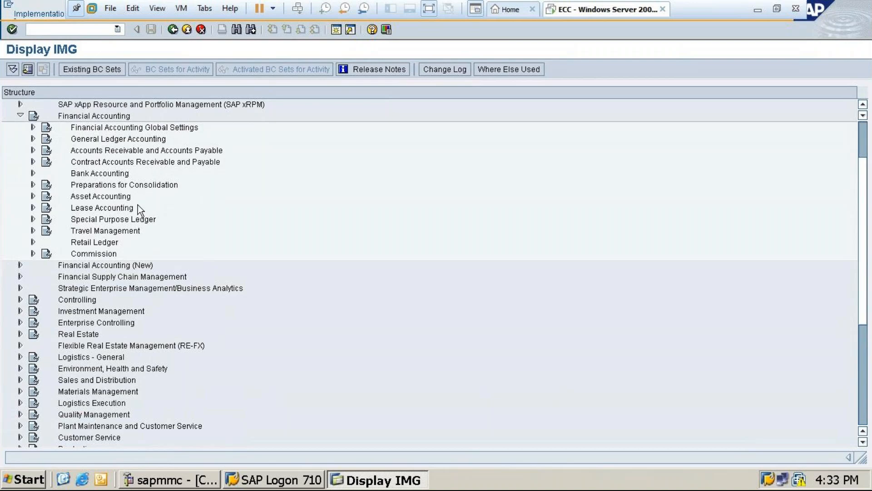
{"action": "left_click", "coordinate": [20, 116]}
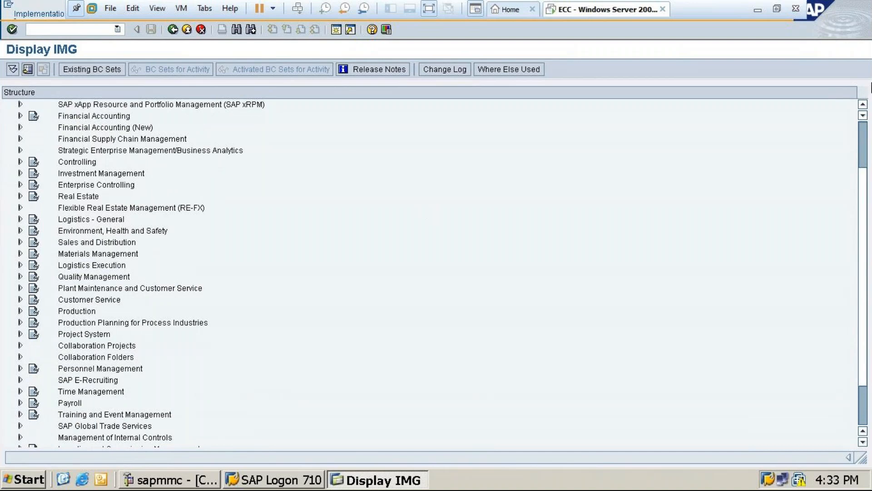
{"action": "left_click", "coordinate": [863, 106]}
{"action": "left_click", "coordinate": [863, 106]}
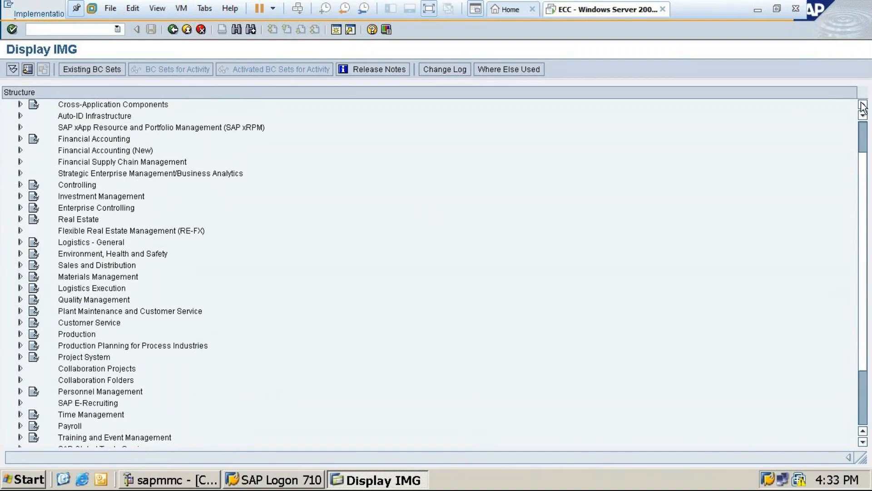
{"action": "left_click", "coordinate": [863, 106]}
{"action": "left_click", "coordinate": [862, 106]}
{"action": "left_click", "coordinate": [863, 106]}
{"action": "left_click", "coordinate": [863, 106]}
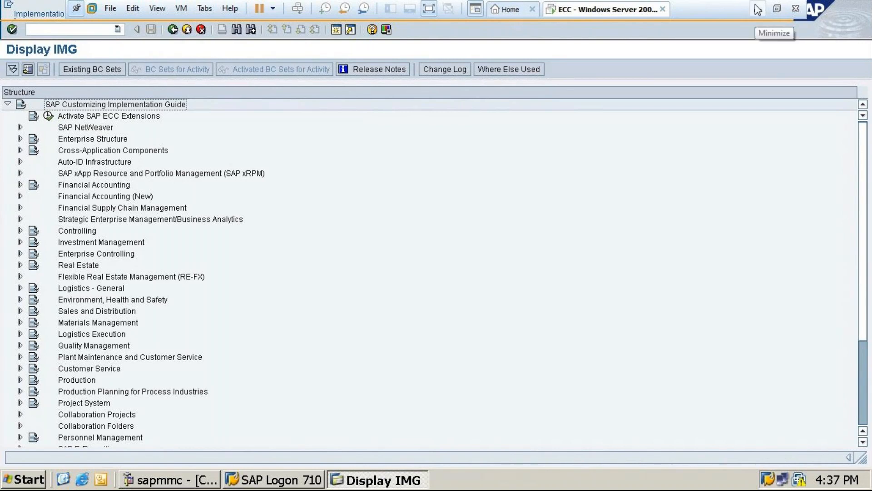
Step: Minimize the SAP virtual machine and switch to the Remote Desktop session showing the Path to Define Posting Keys slide
{"action": "left_click", "coordinate": [758, 9]}
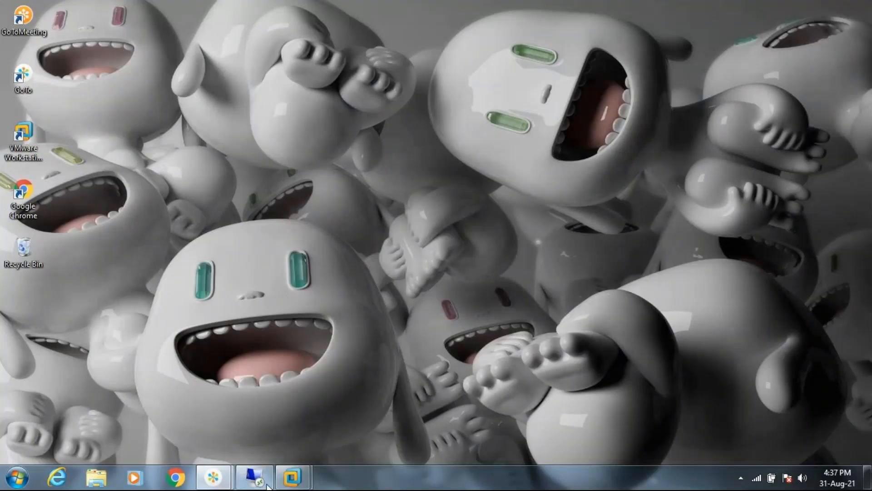
{"action": "mouse_move", "coordinate": [254, 478]}
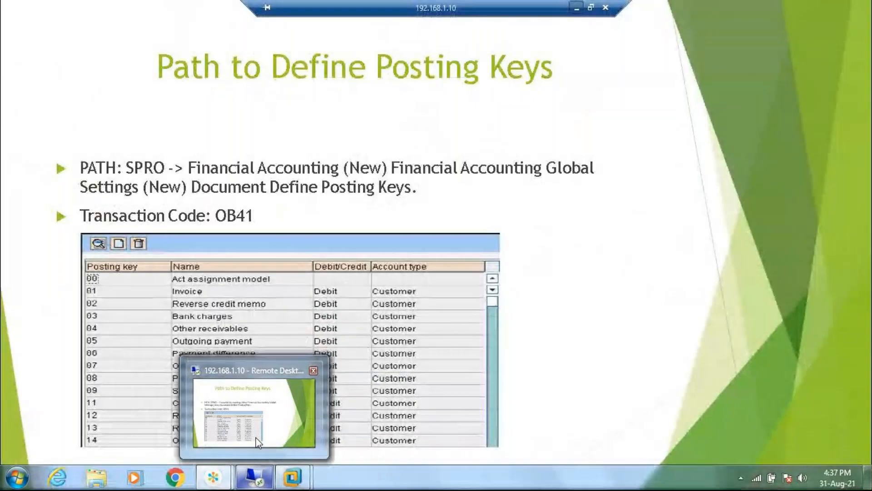
{"action": "left_click", "coordinate": [257, 441]}
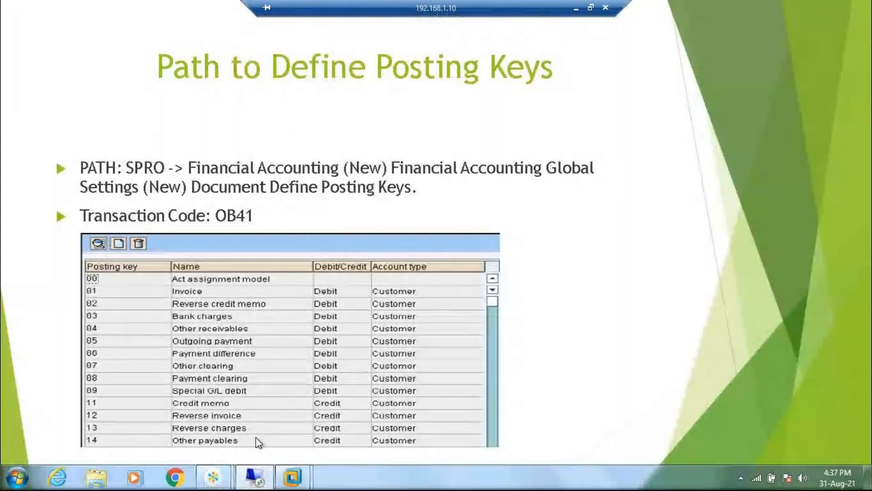